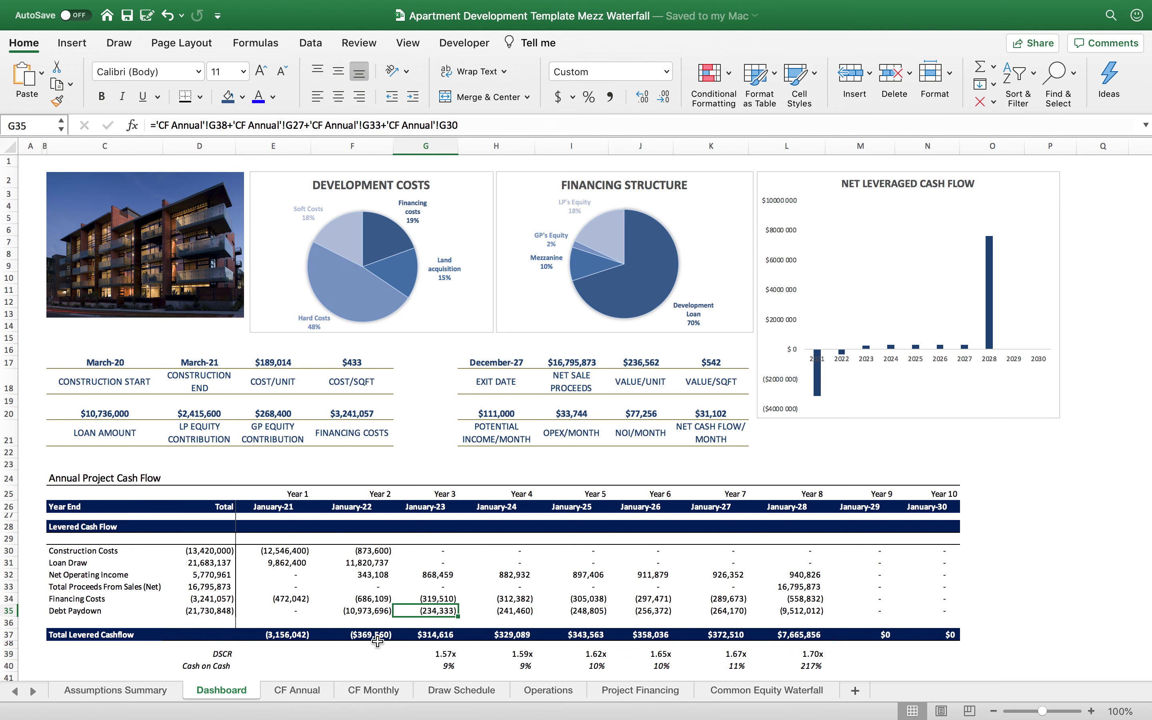
Switch from the Dashboard to the Assumptions Summary sheet with the project profile and development cost inputs
click(153, 690)
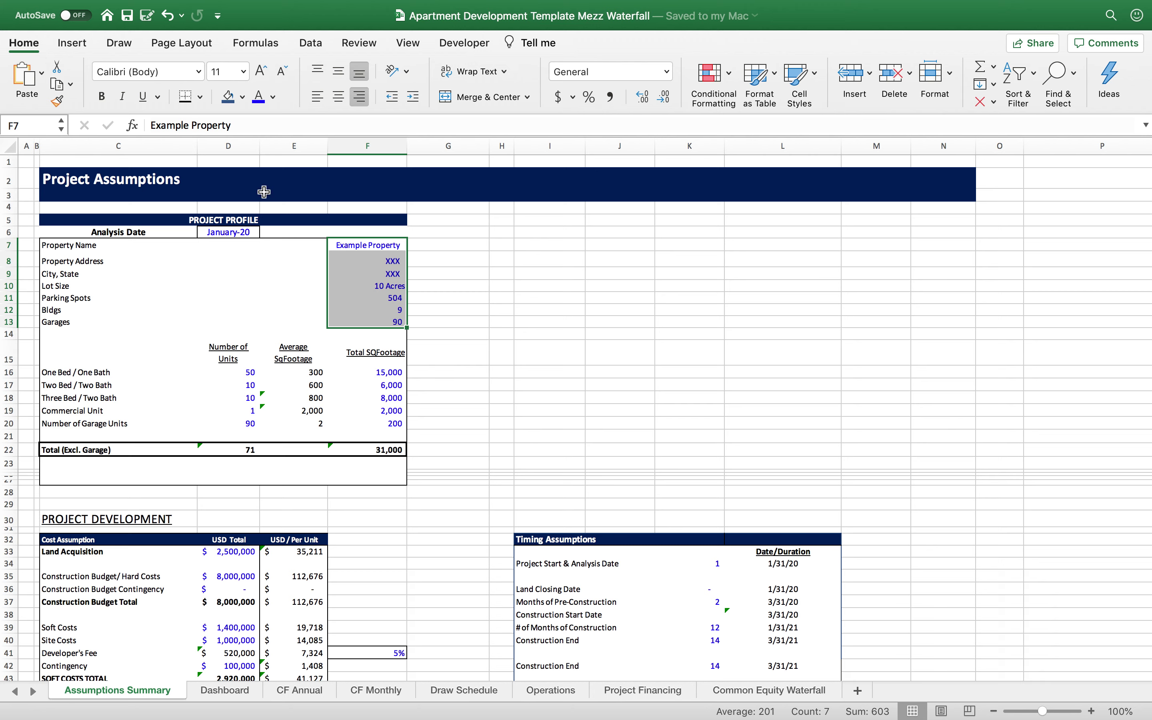
click(252, 219)
click(251, 237)
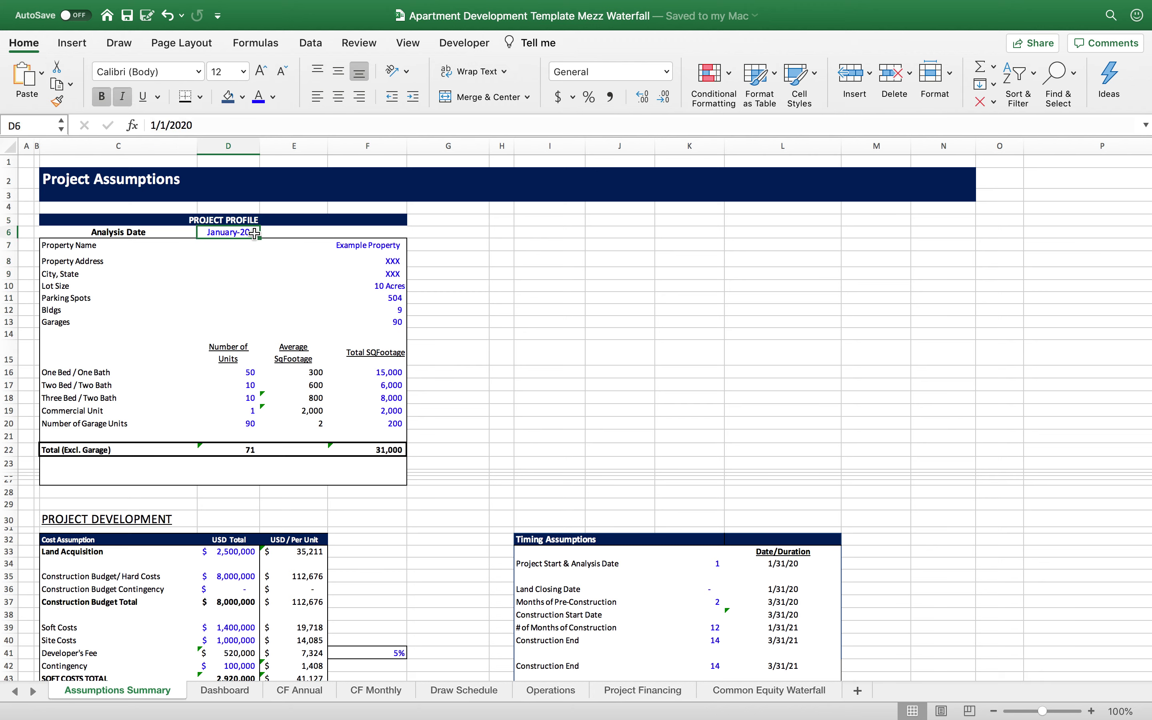
drag(381, 261, 386, 328)
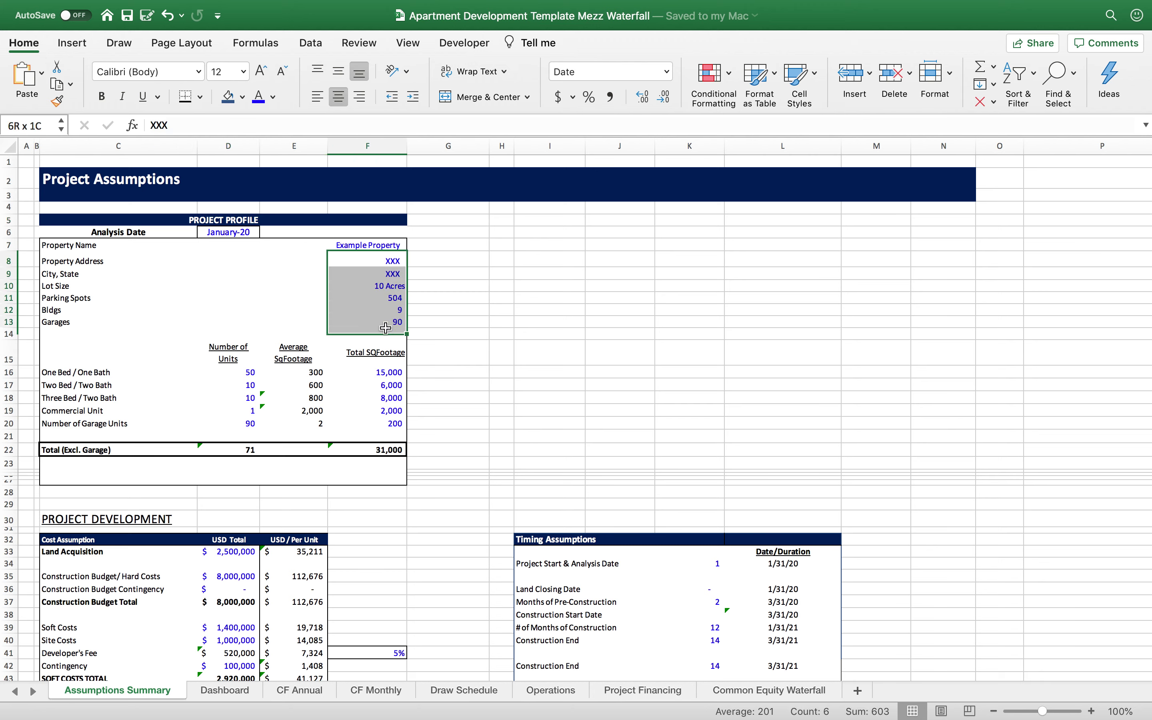
click(254, 366)
click(363, 360)
scroll(362, 372, down, 5)
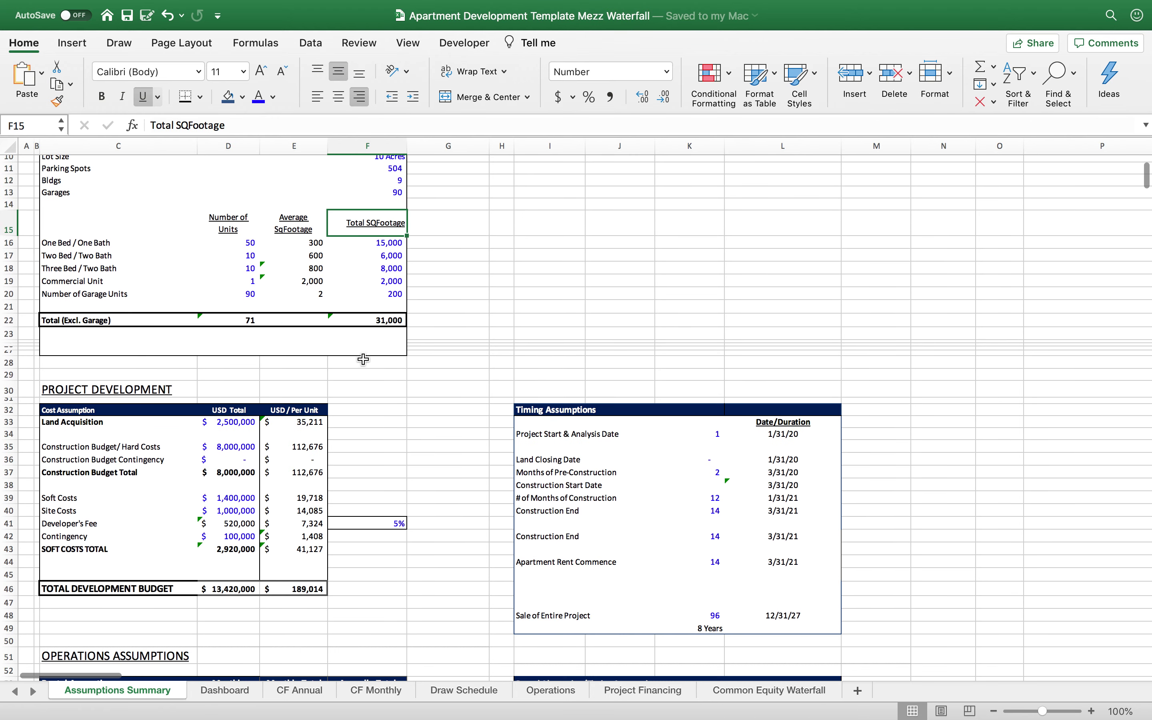
scroll(355, 393, down, 5)
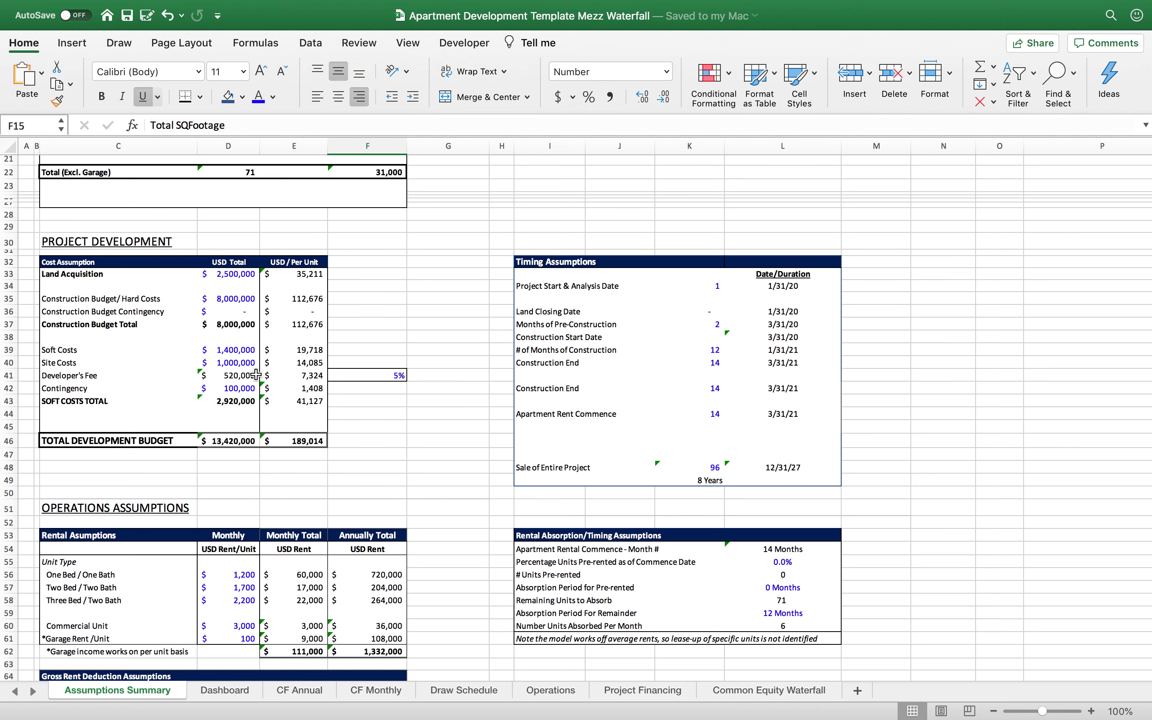
scroll(254, 374, down, 2)
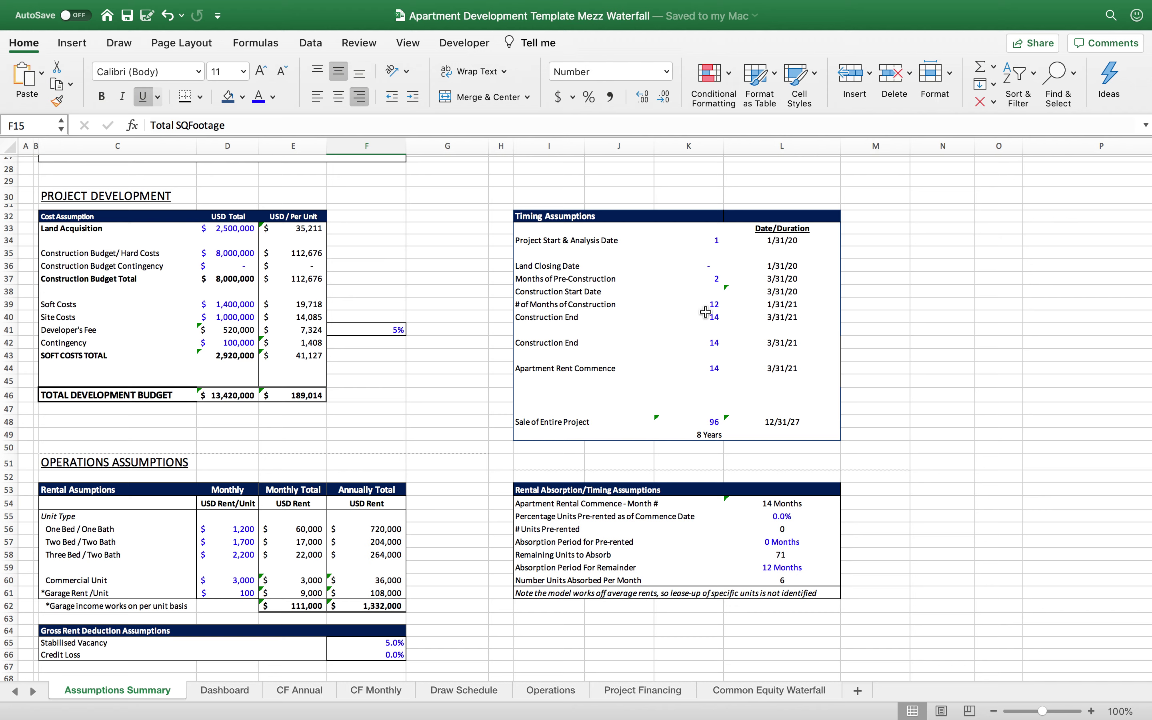
scroll(706, 312, down, 2)
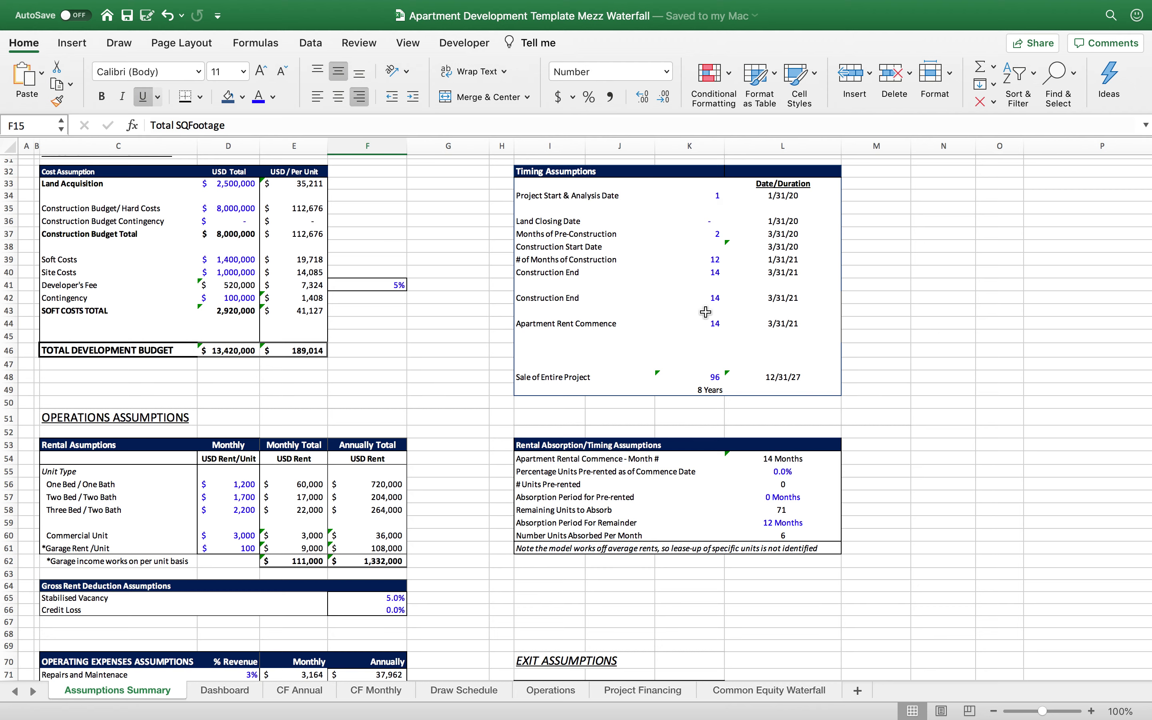
scroll(706, 312, down, 4)
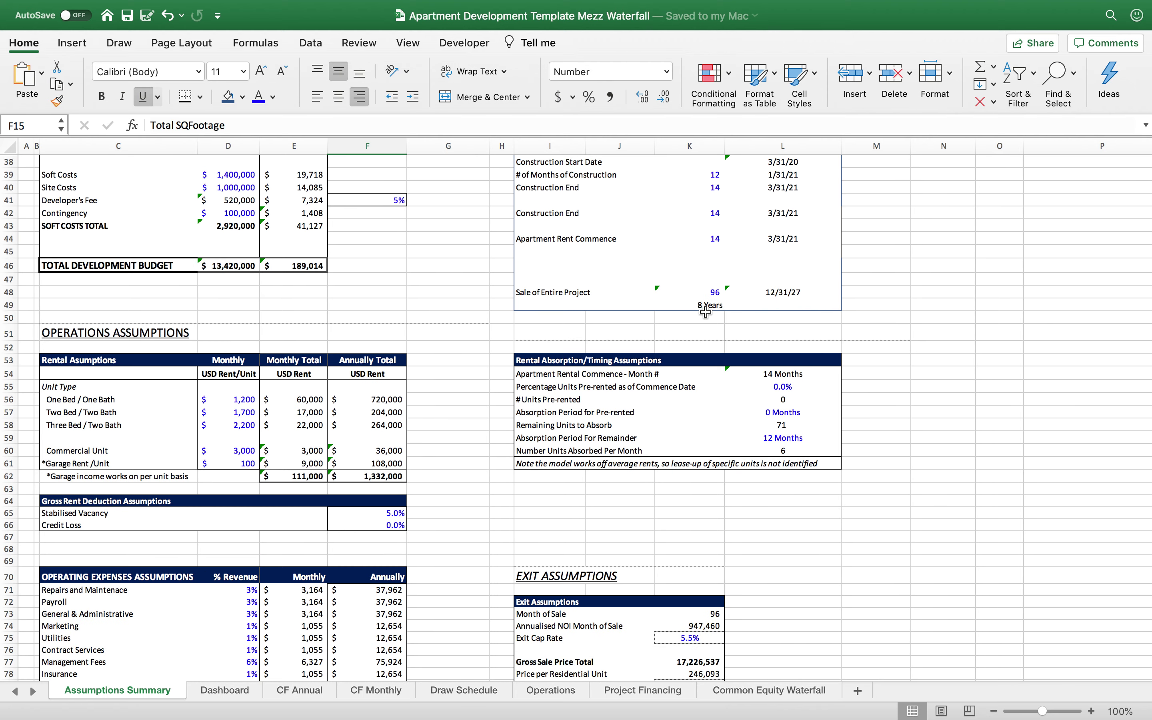
scroll(707, 312, down, 3)
click(389, 383)
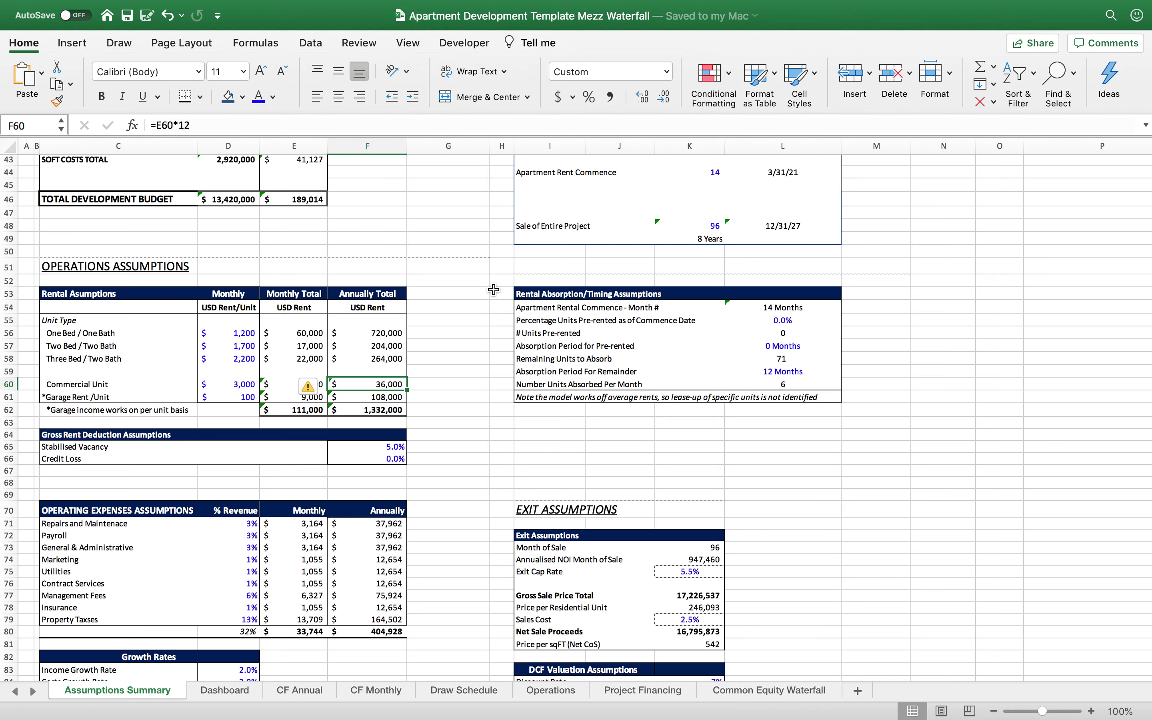
scroll(493, 290, down, 1)
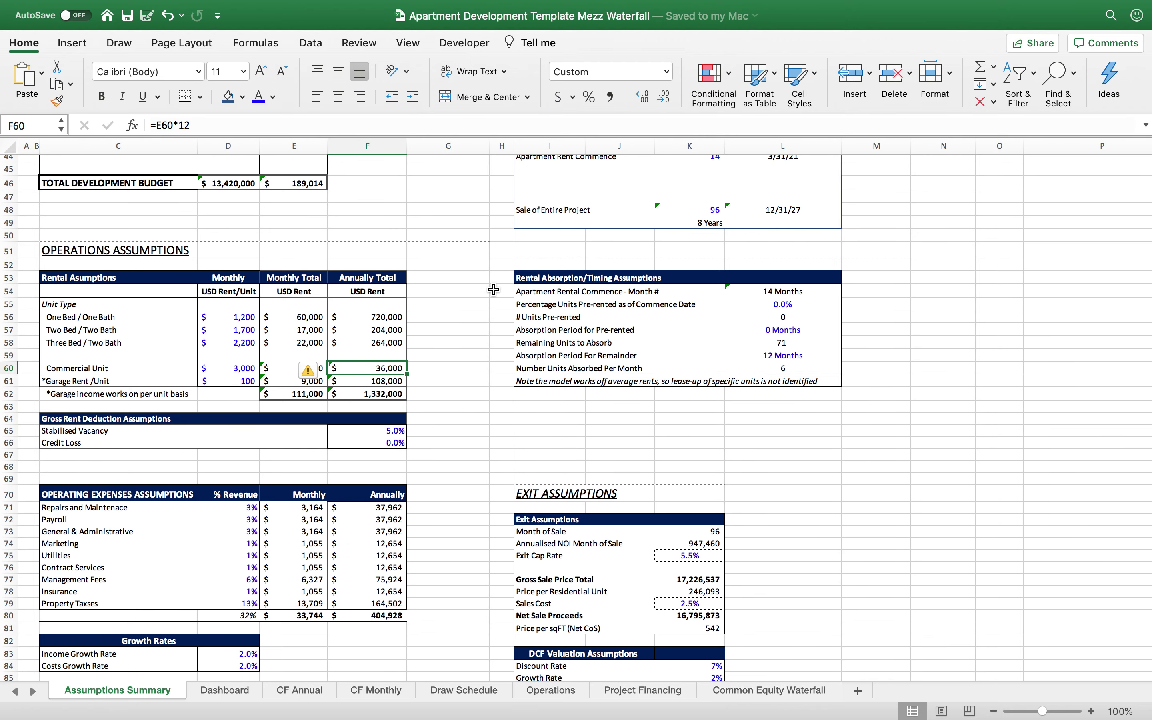
scroll(494, 290, down, 5)
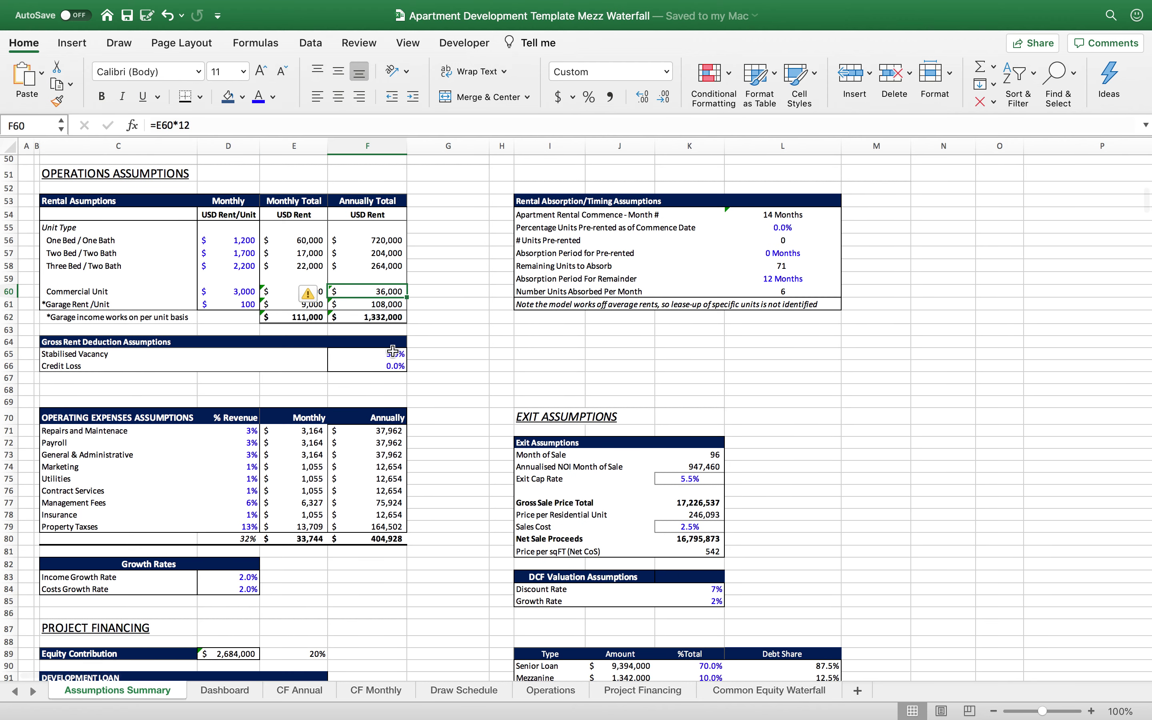
click(394, 352)
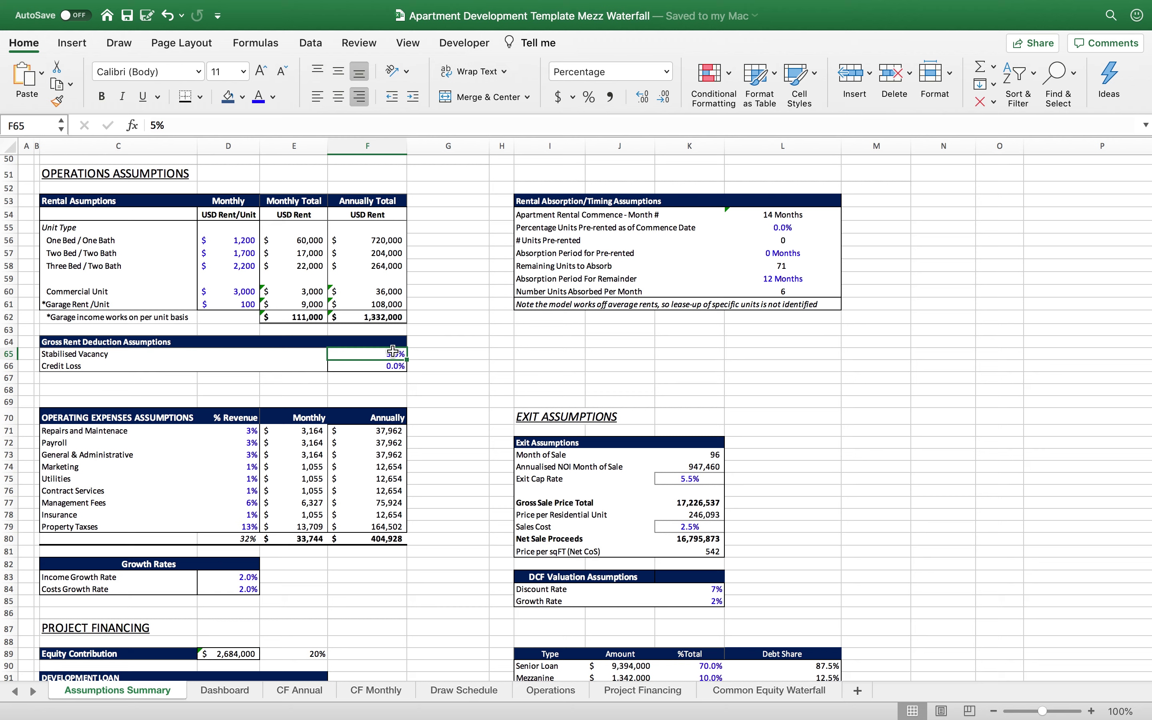
text(0)
key(Return)
click(433, 363)
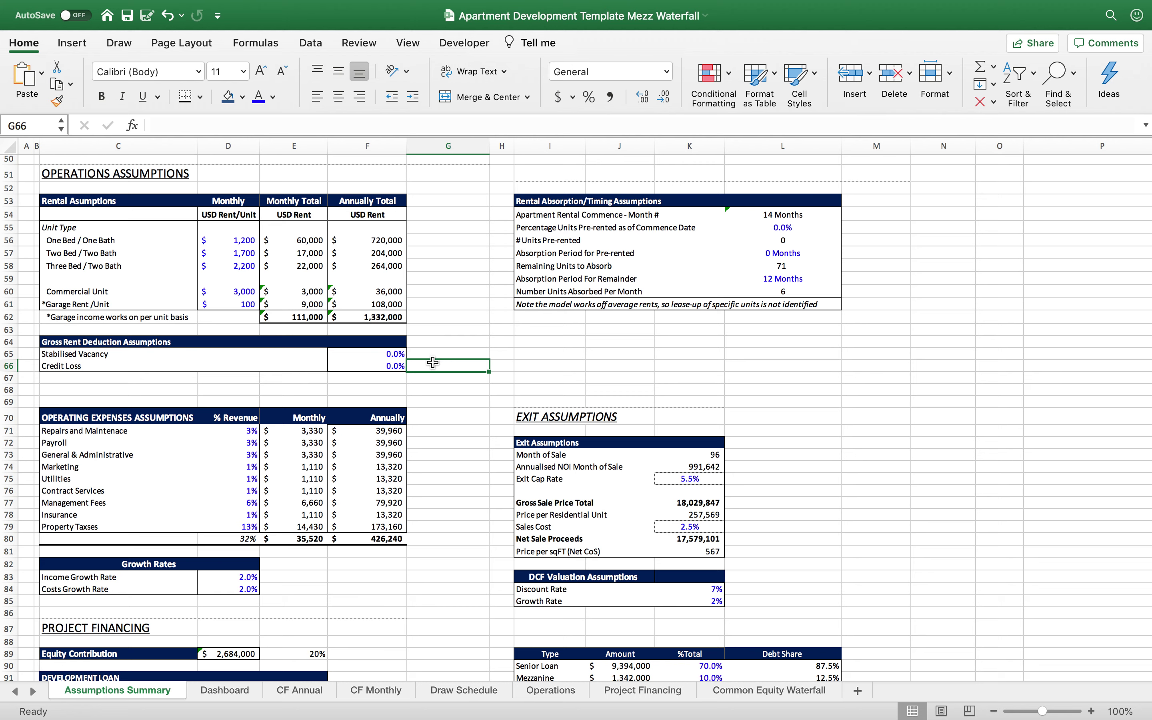
key(super+z)
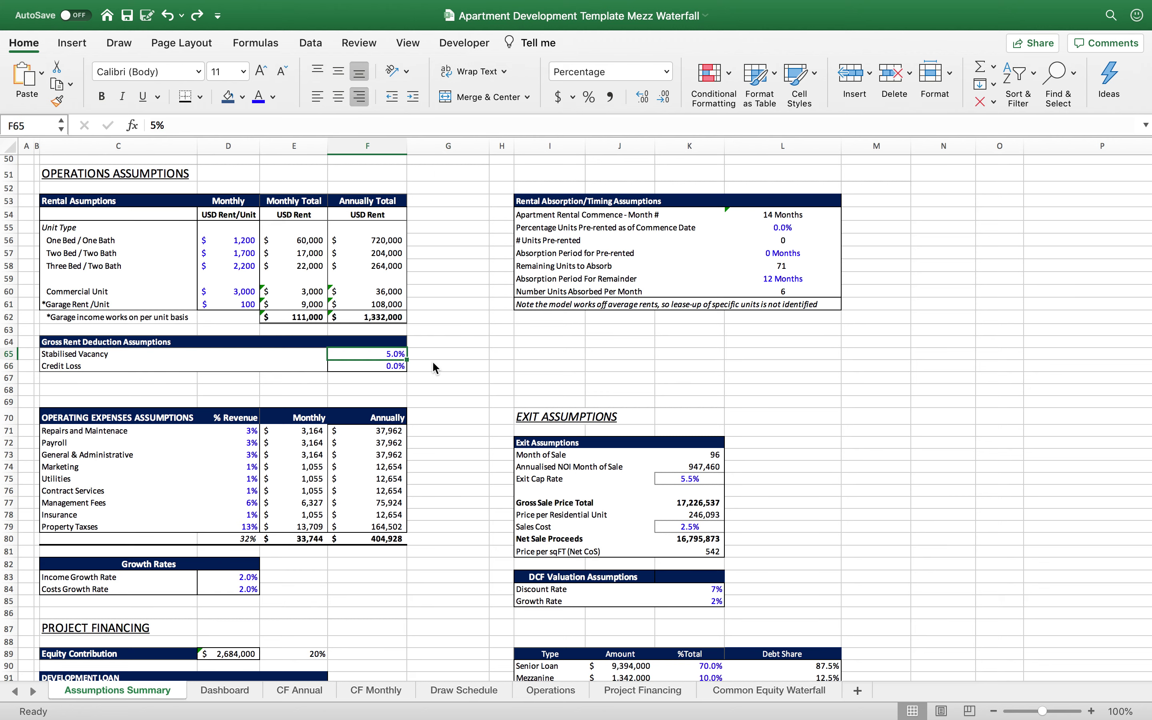
scroll(433, 364, down, 4)
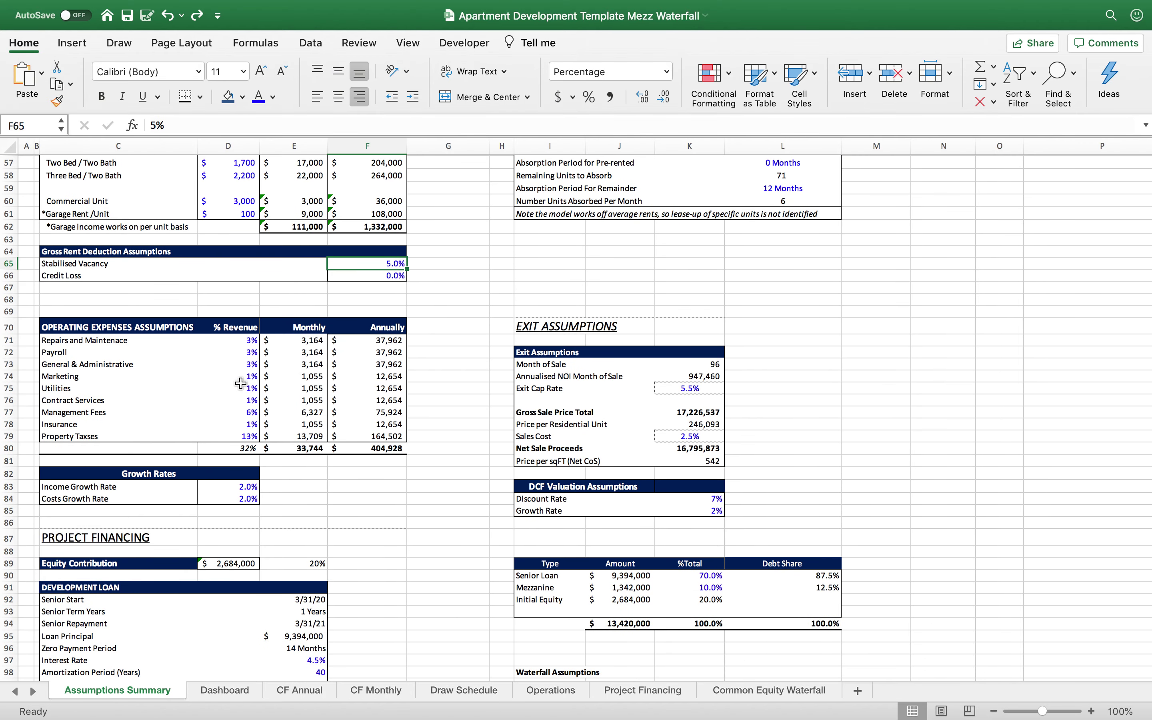
scroll(241, 383, down, 2)
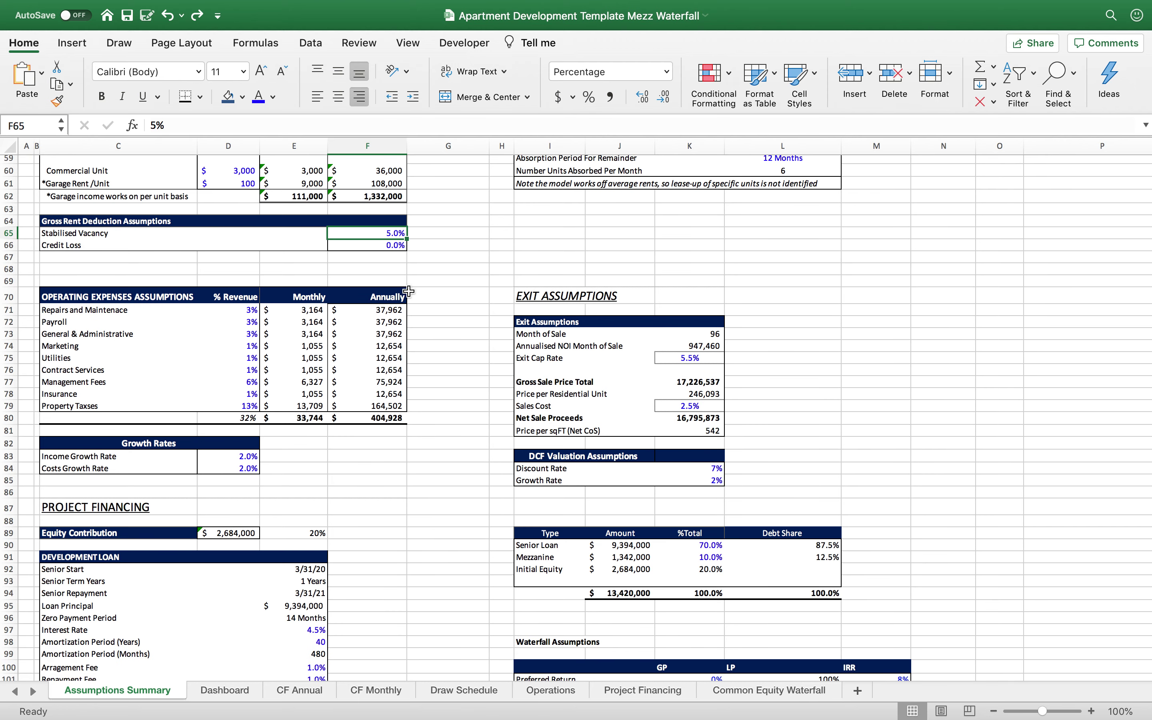
drag(586, 296, 565, 368)
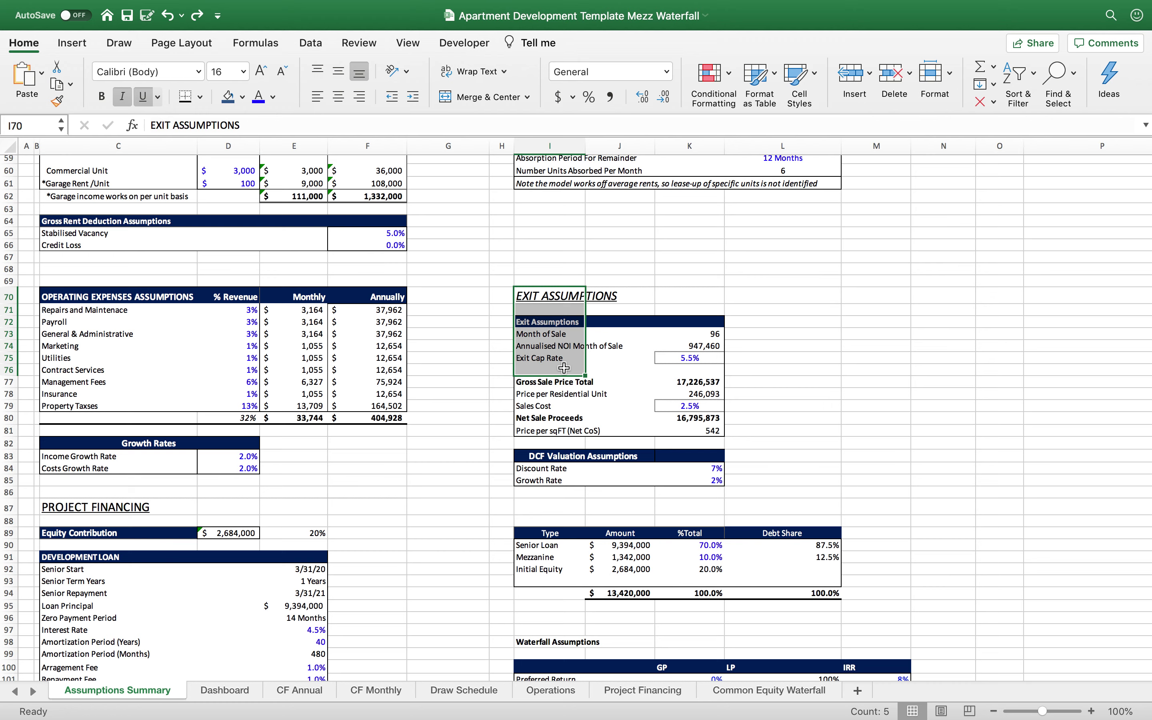
scroll(564, 368, down, 5)
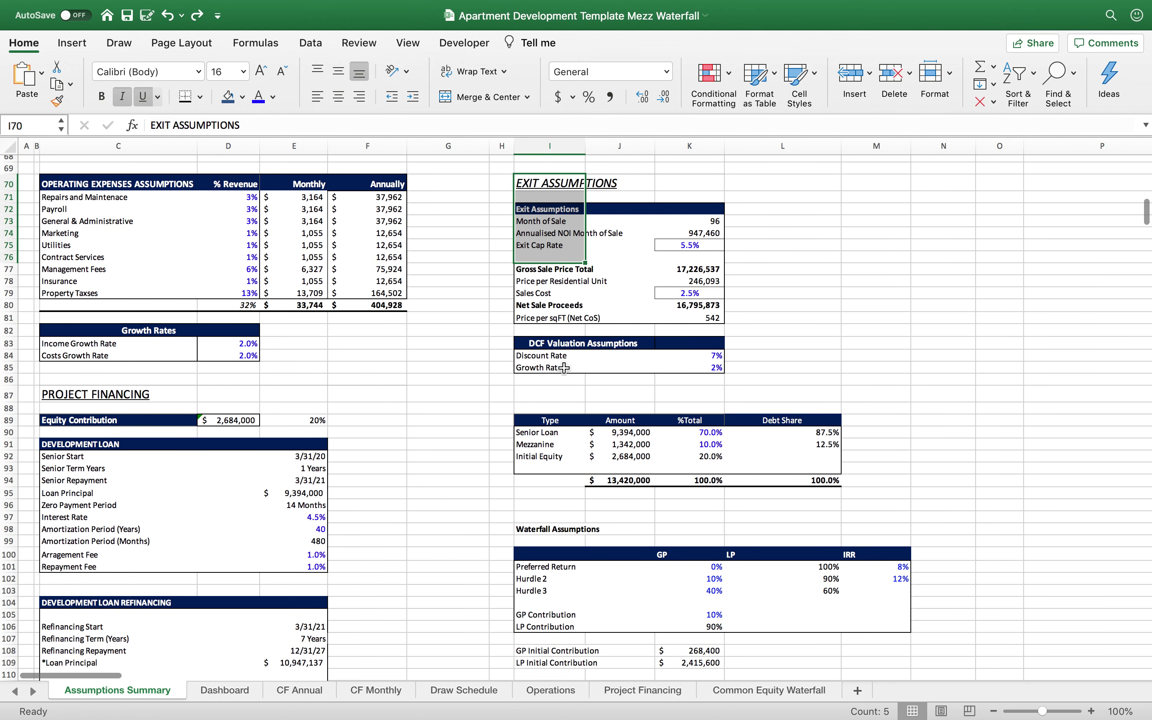
click(691, 282)
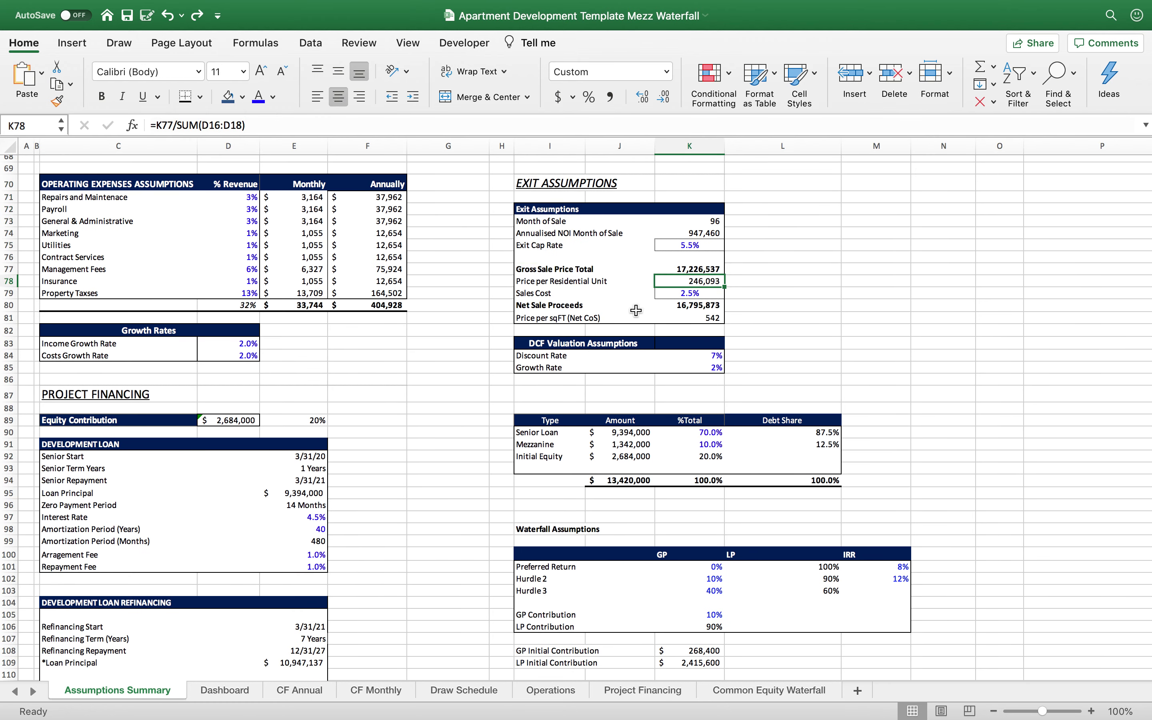
drag(583, 331, 696, 367)
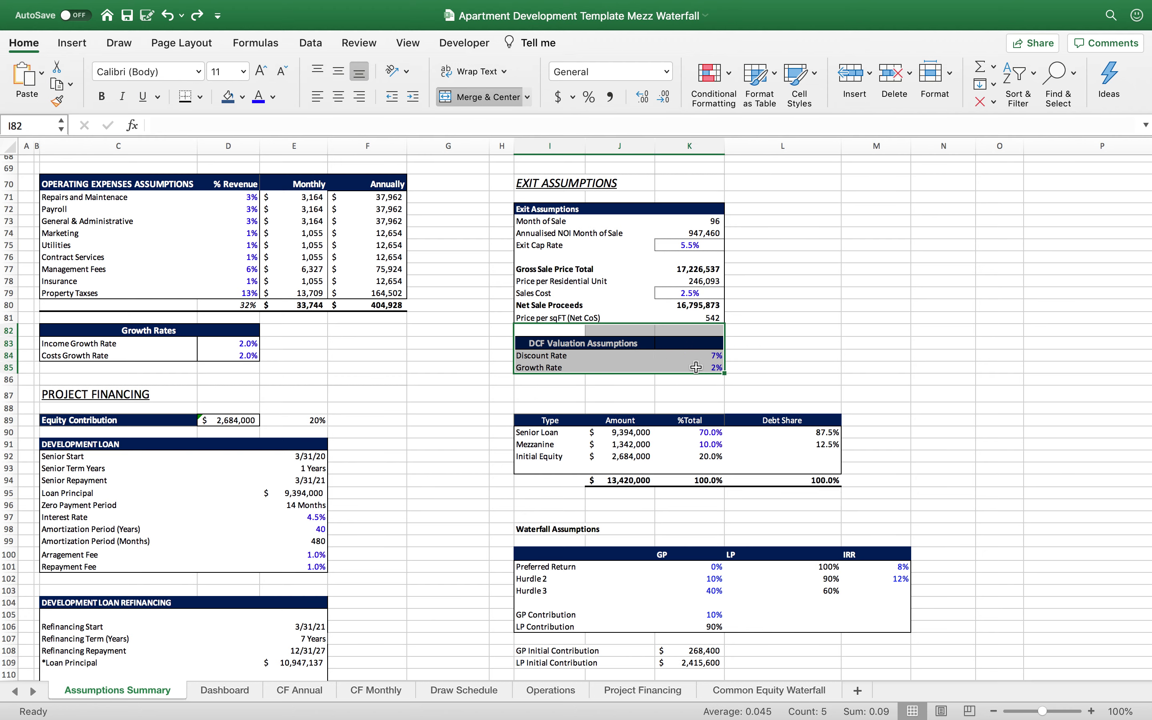
scroll(194, 343, down, 2)
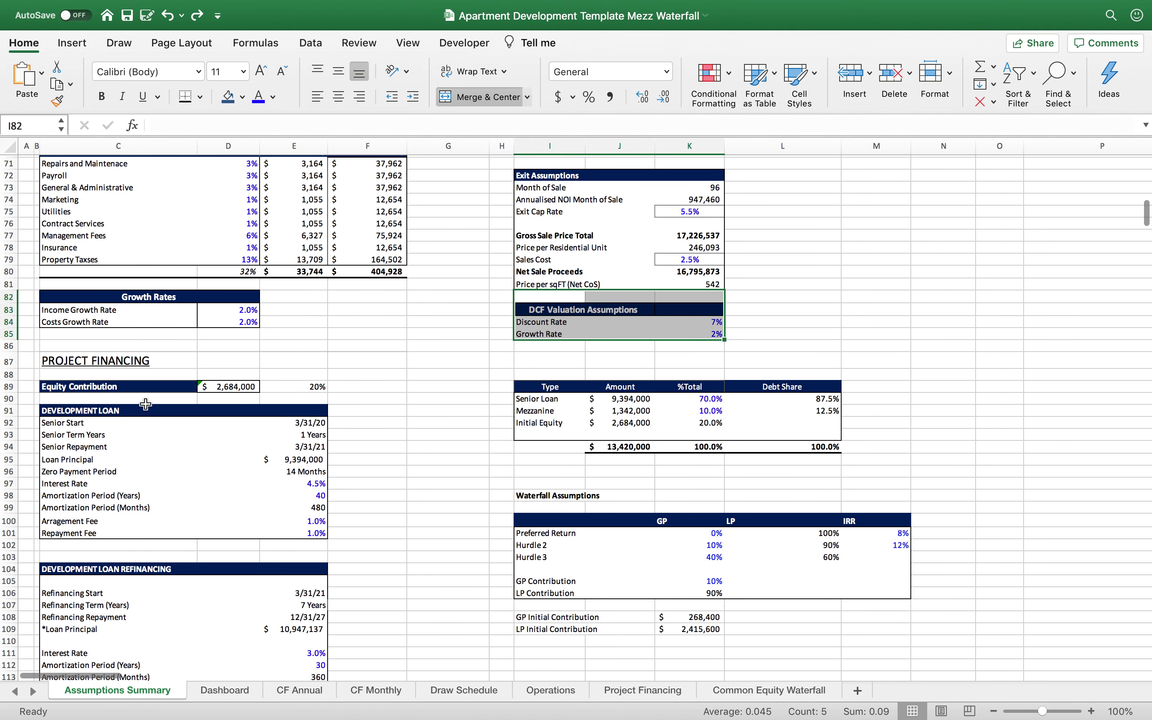
scroll(173, 477, down, 3)
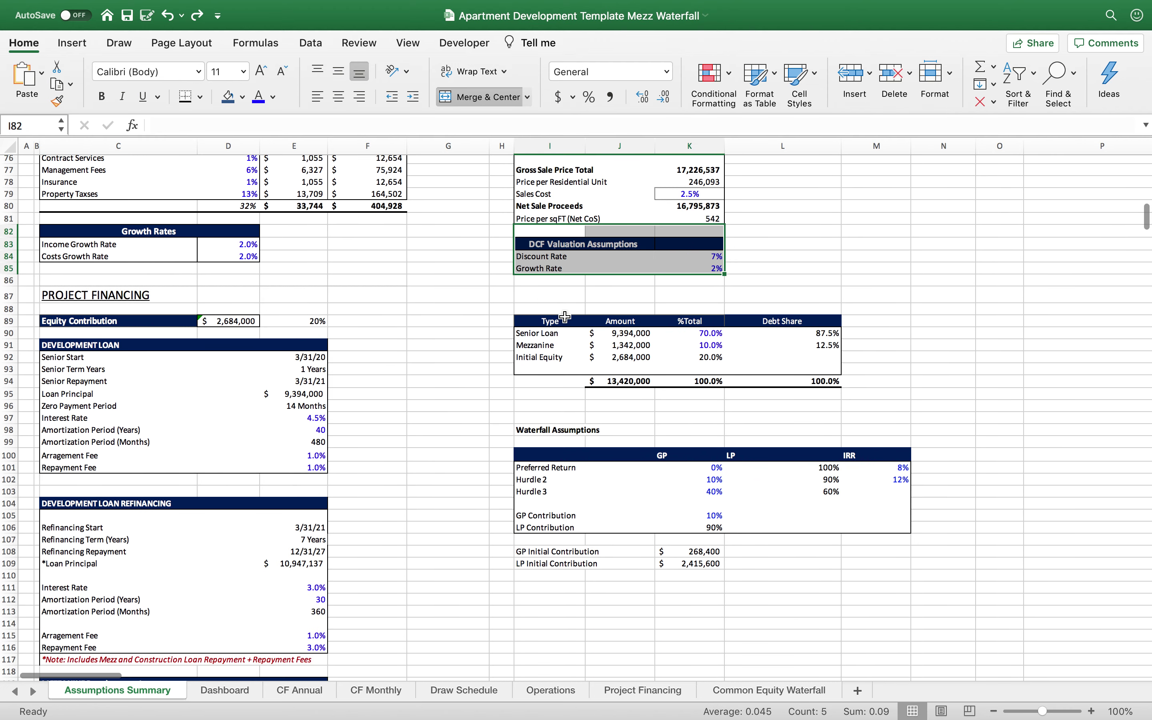
drag(566, 321, 778, 372)
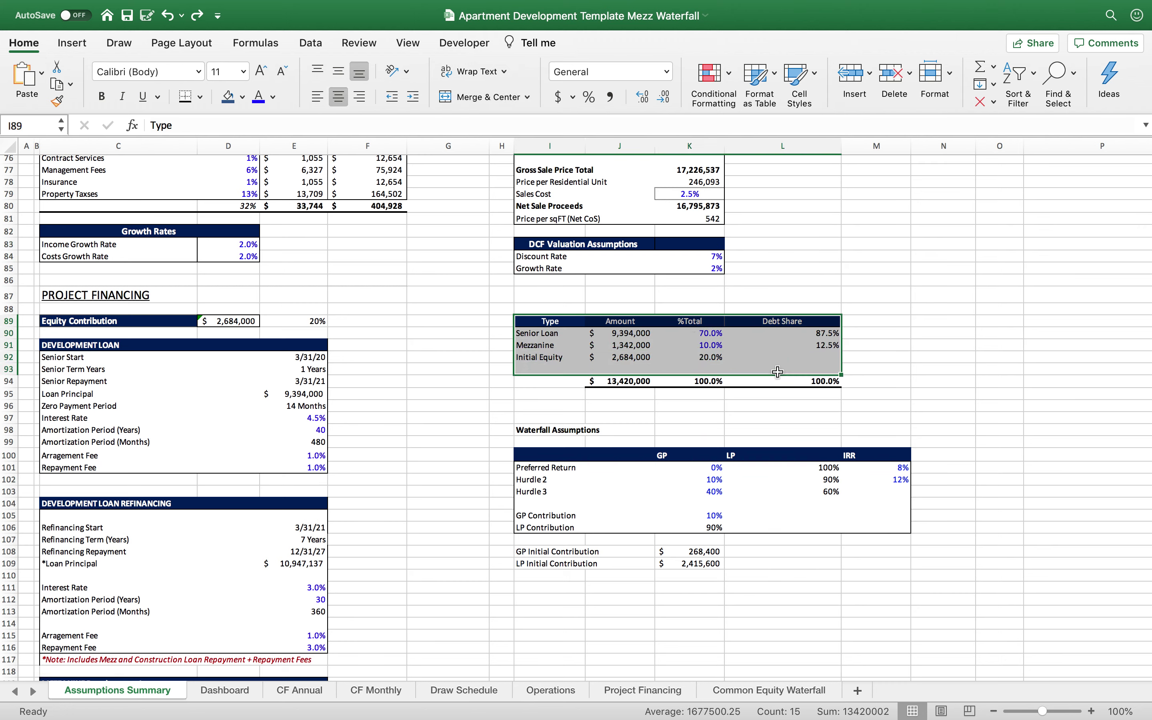
click(722, 349)
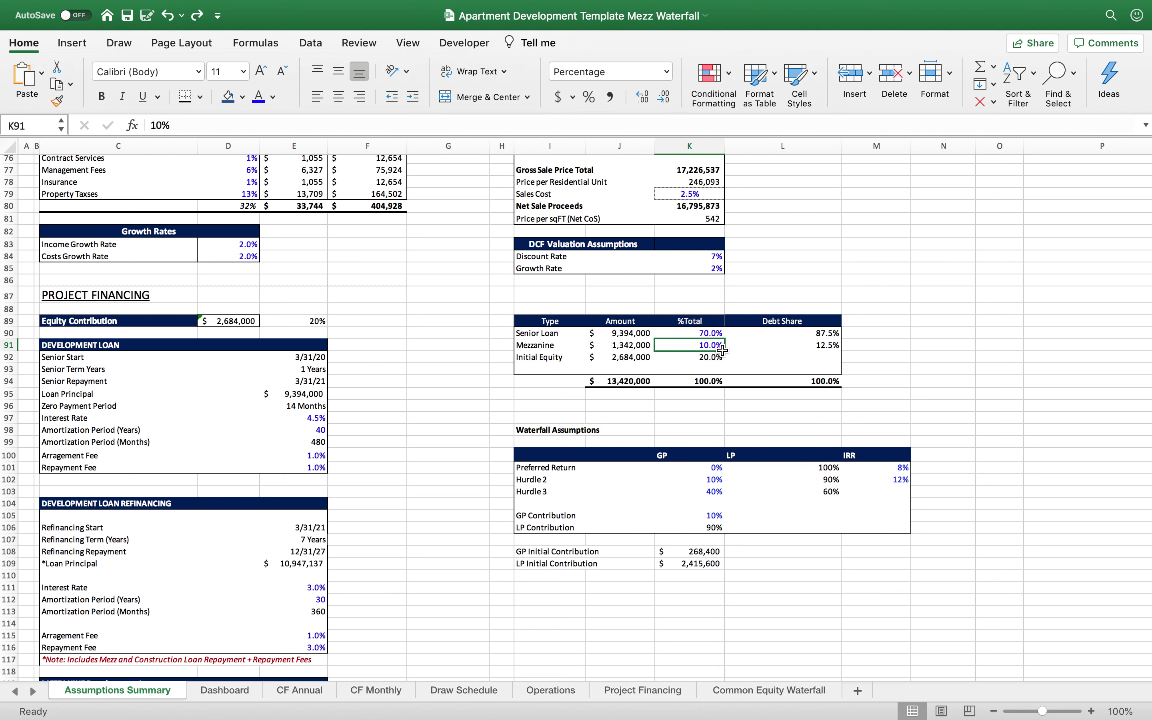
text(0)
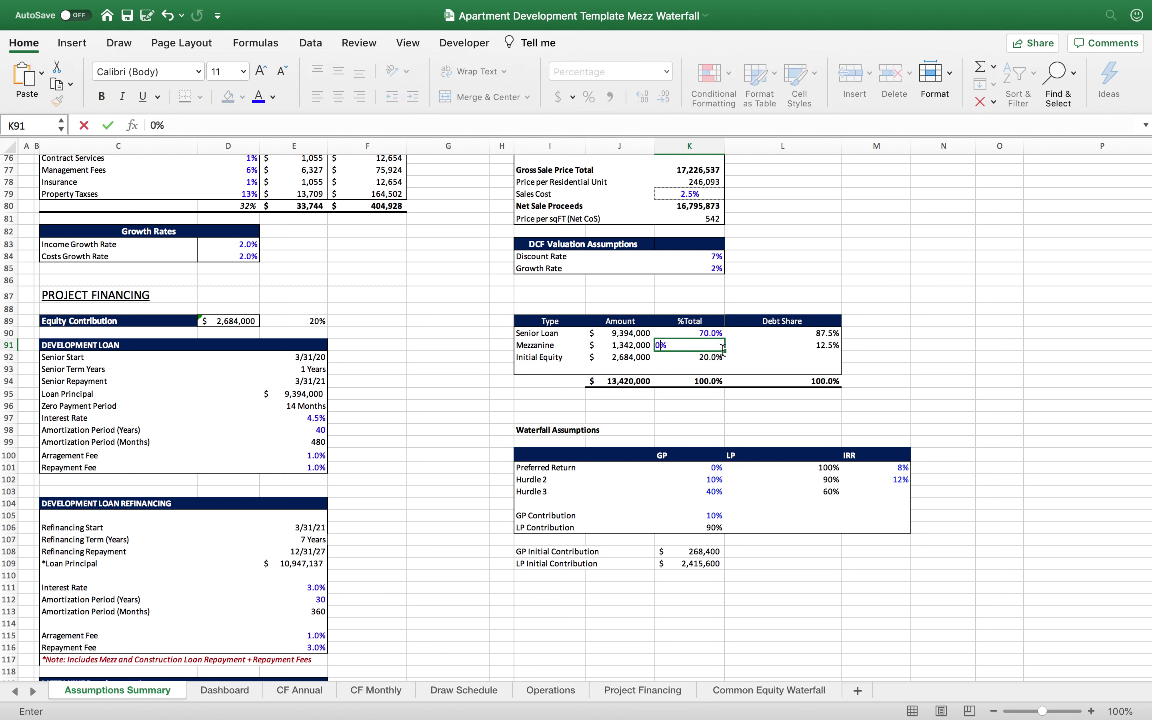
key(Return)
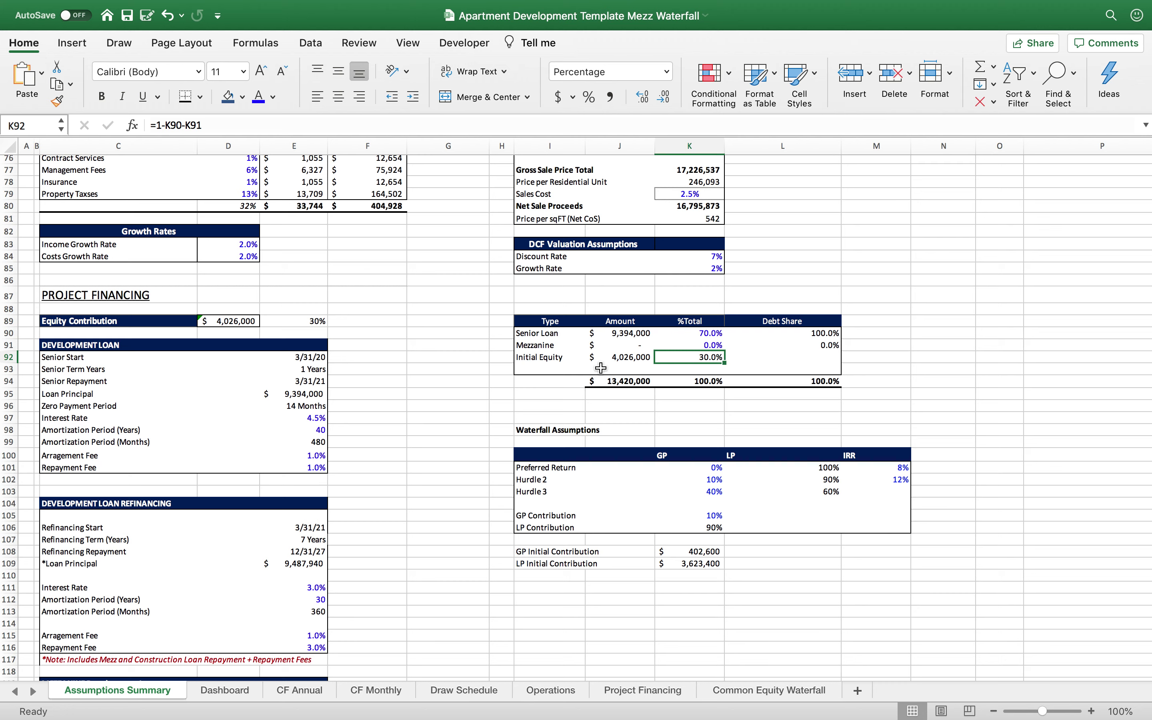
click(703, 342)
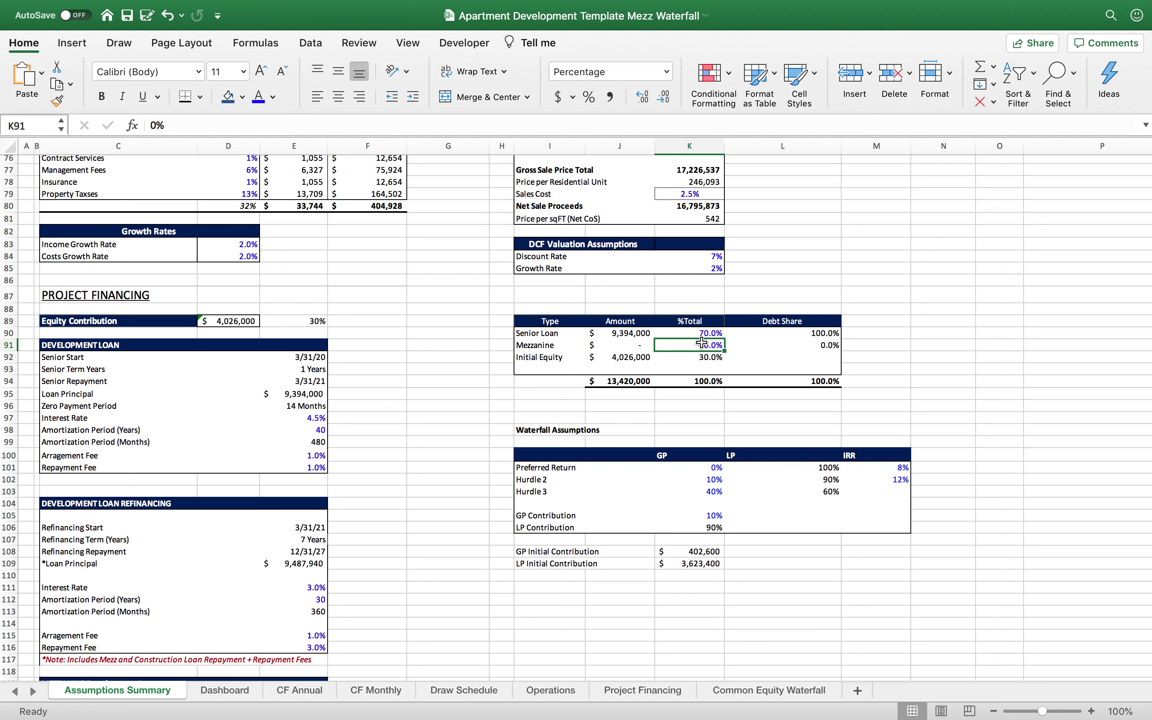
text(10)
key(Return)
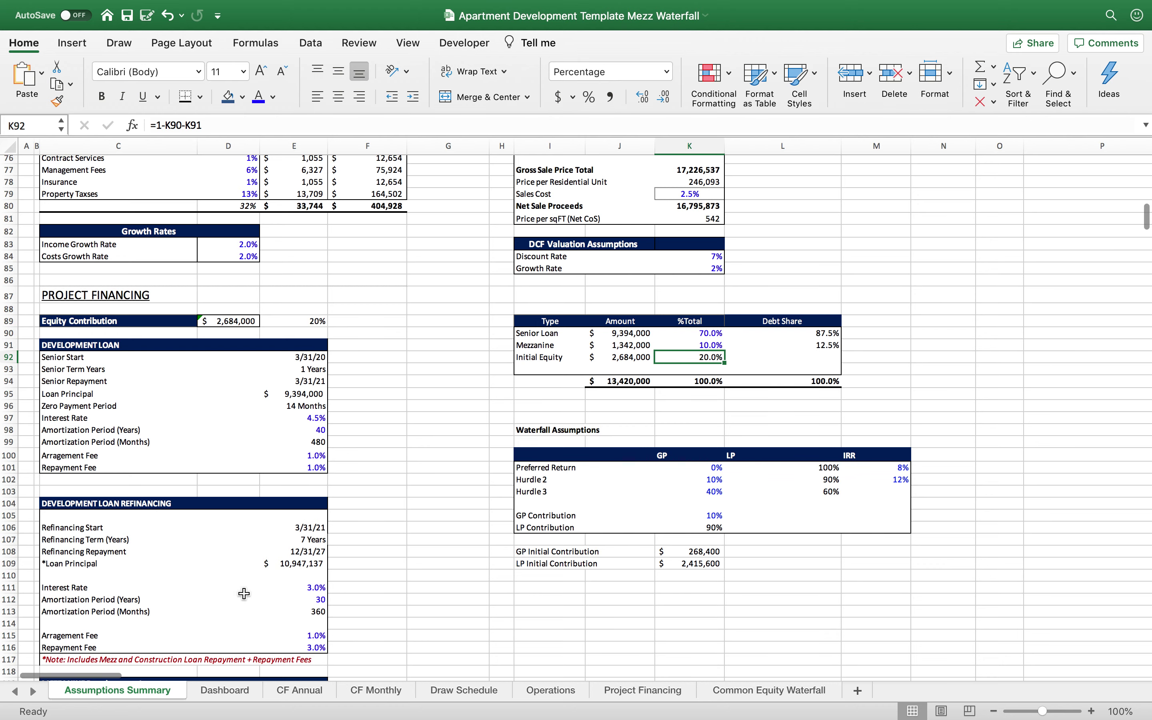
Set the GP Contribution in K105 to 0% so the LP funds all 2,684,000 of equity
scroll(245, 594, down, 5)
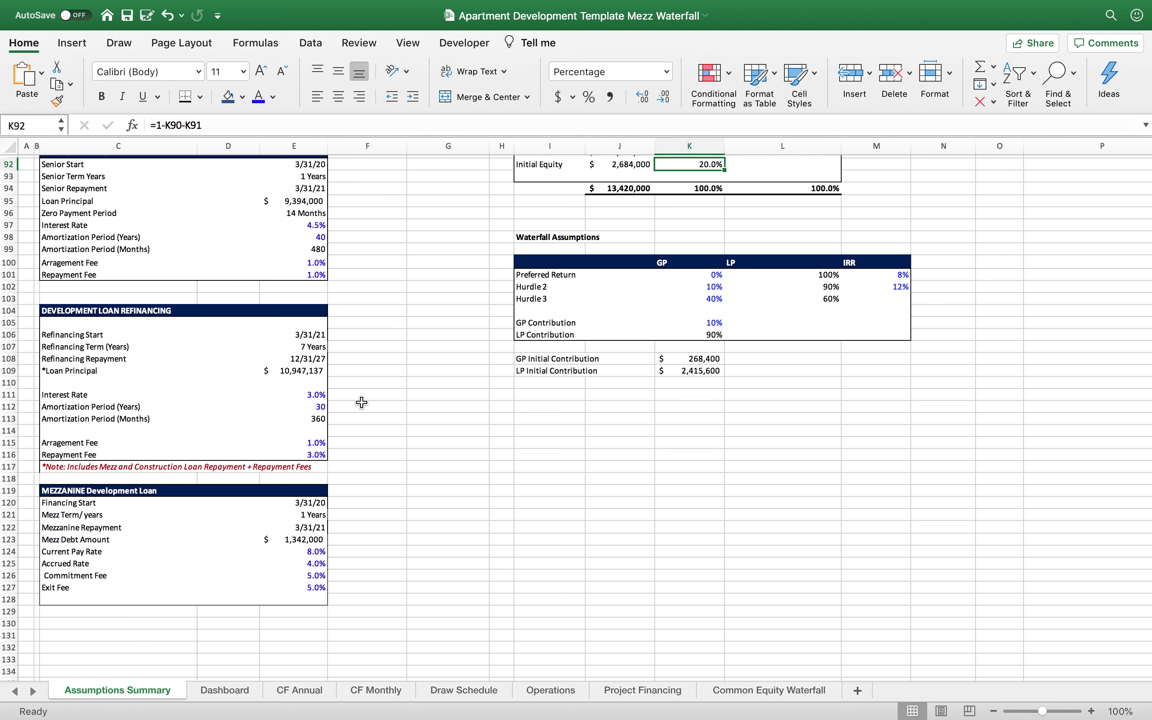
scroll(362, 403, up, 3)
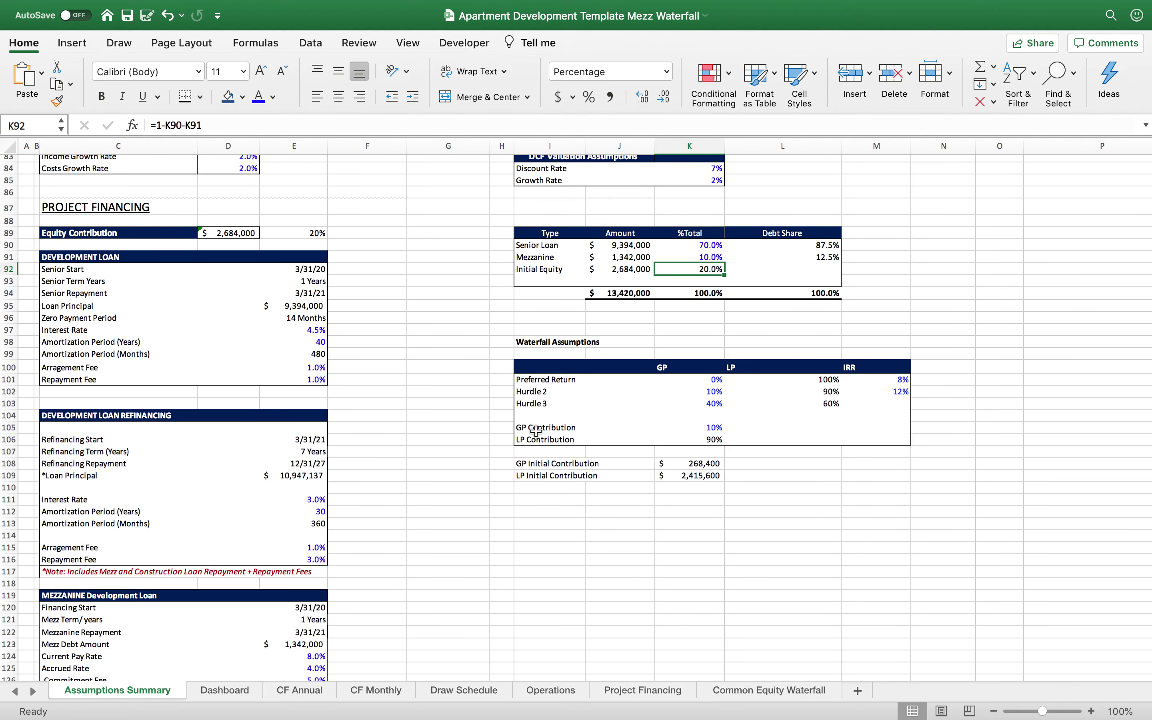
click(710, 430)
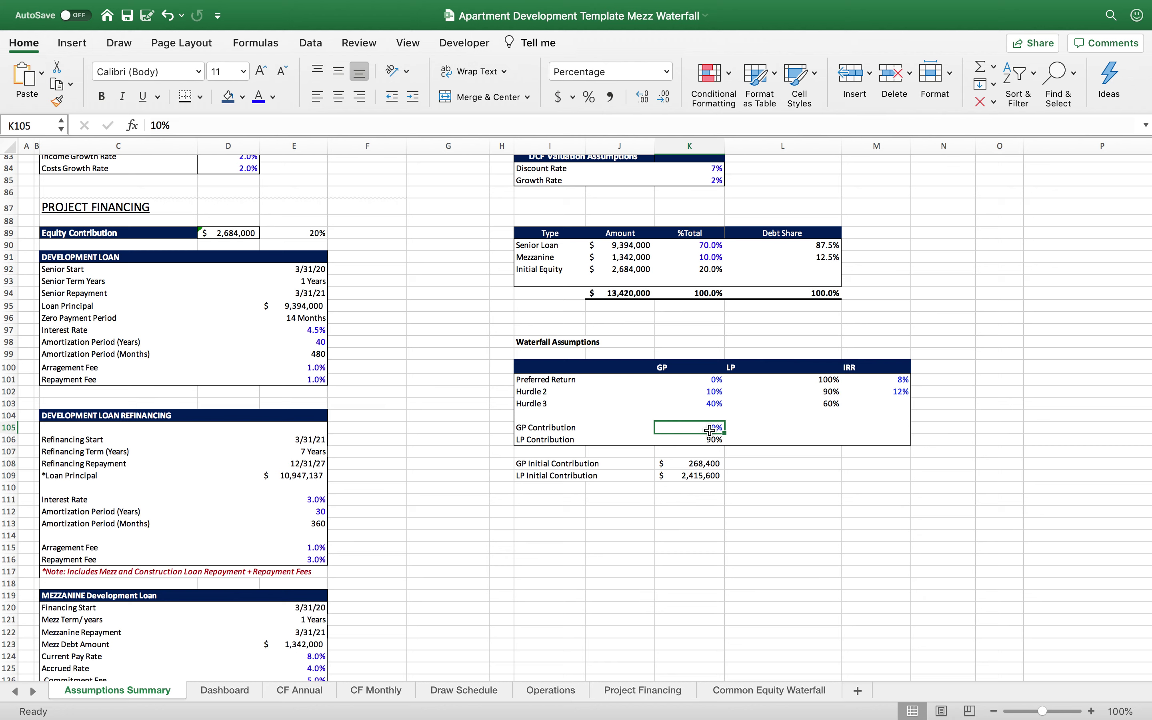
text(0)
key(Return)
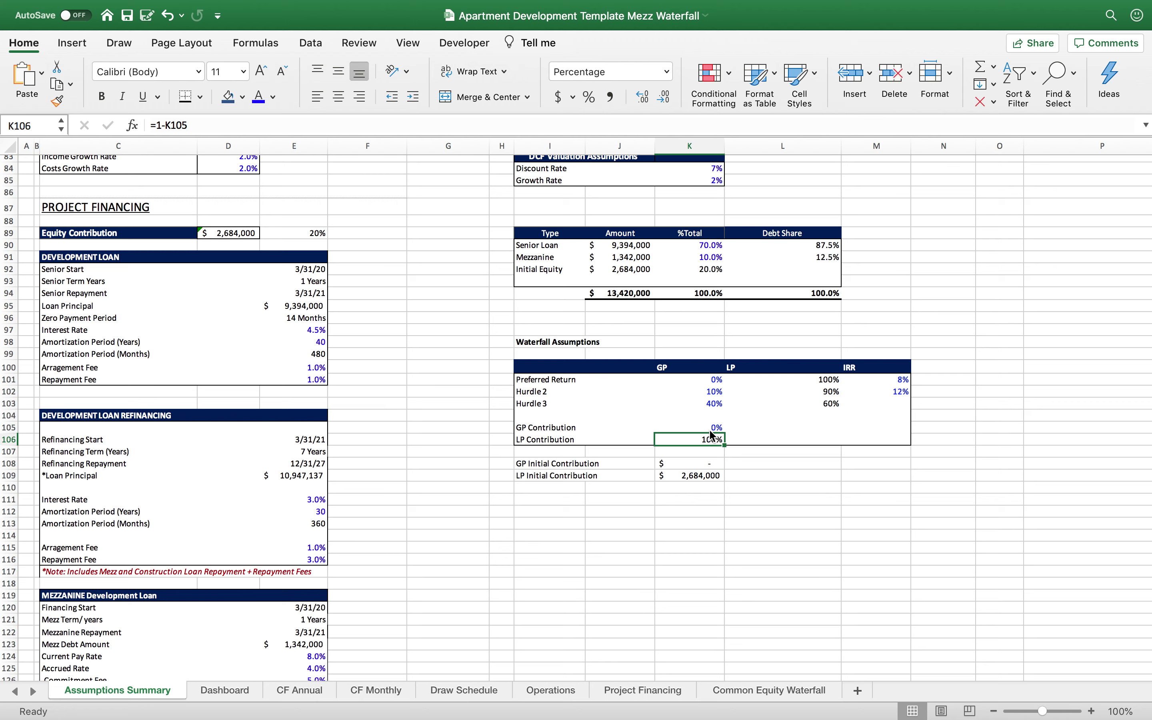
Note the 8% IRR hurdle, check the Dashboard's response, and return to the GP Contribution cell
click(901, 378)
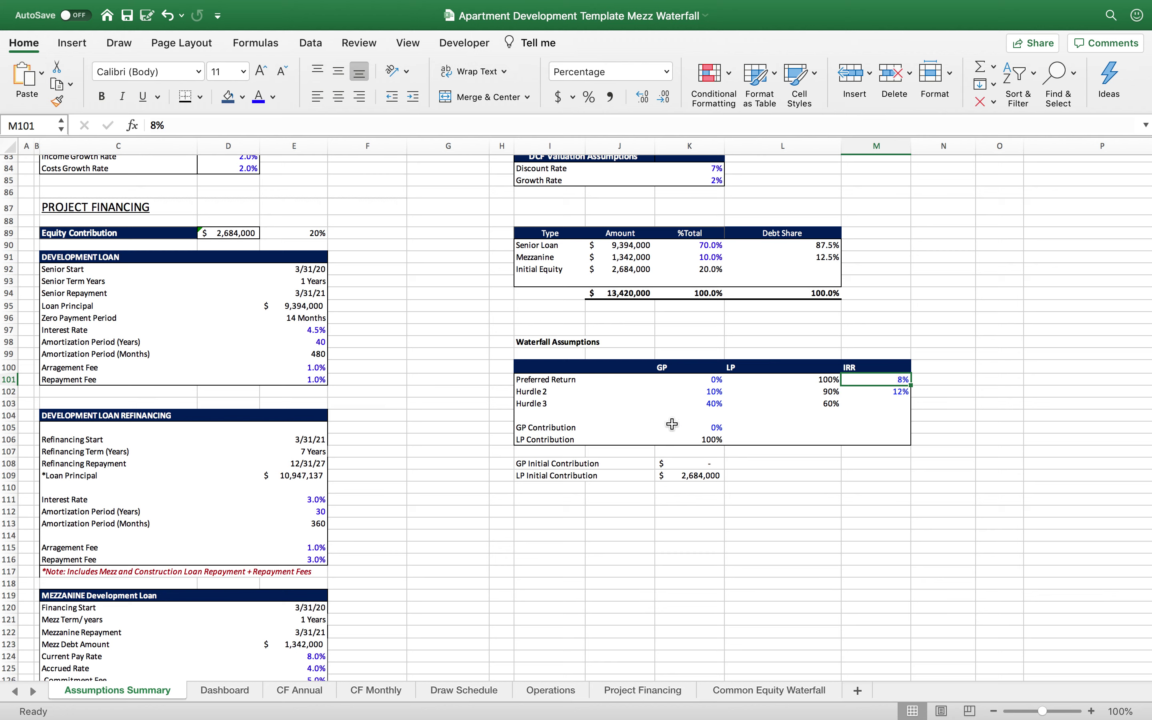
click(232, 690)
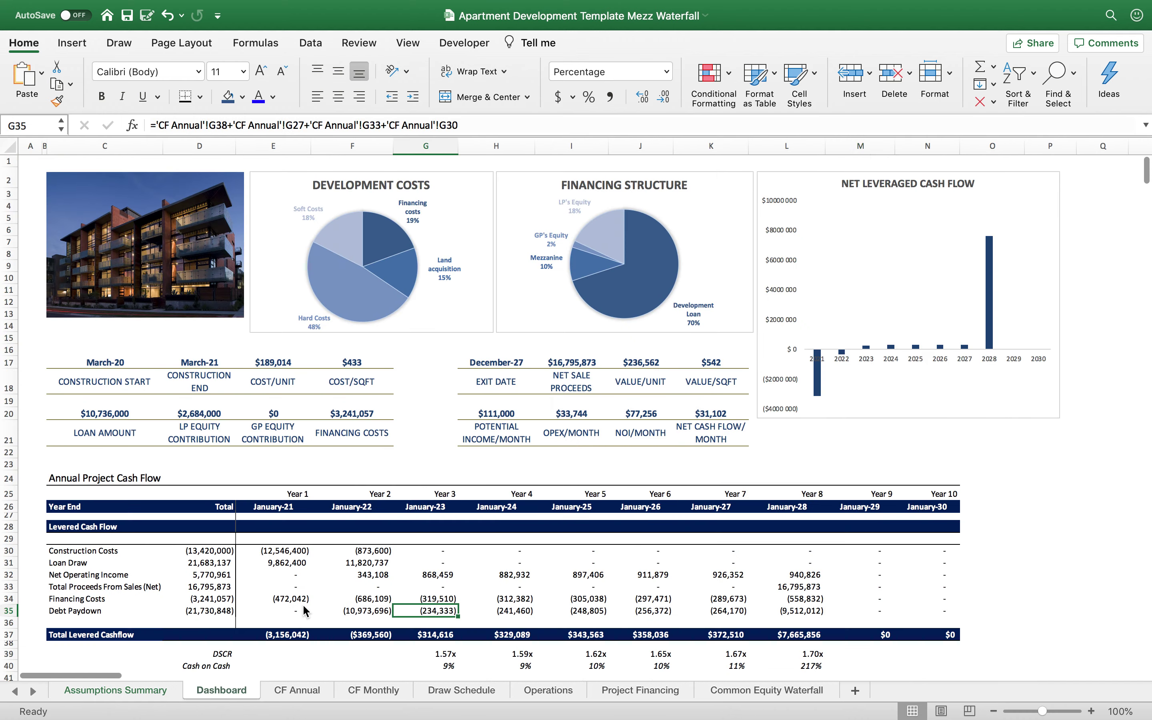
click(130, 697)
click(714, 435)
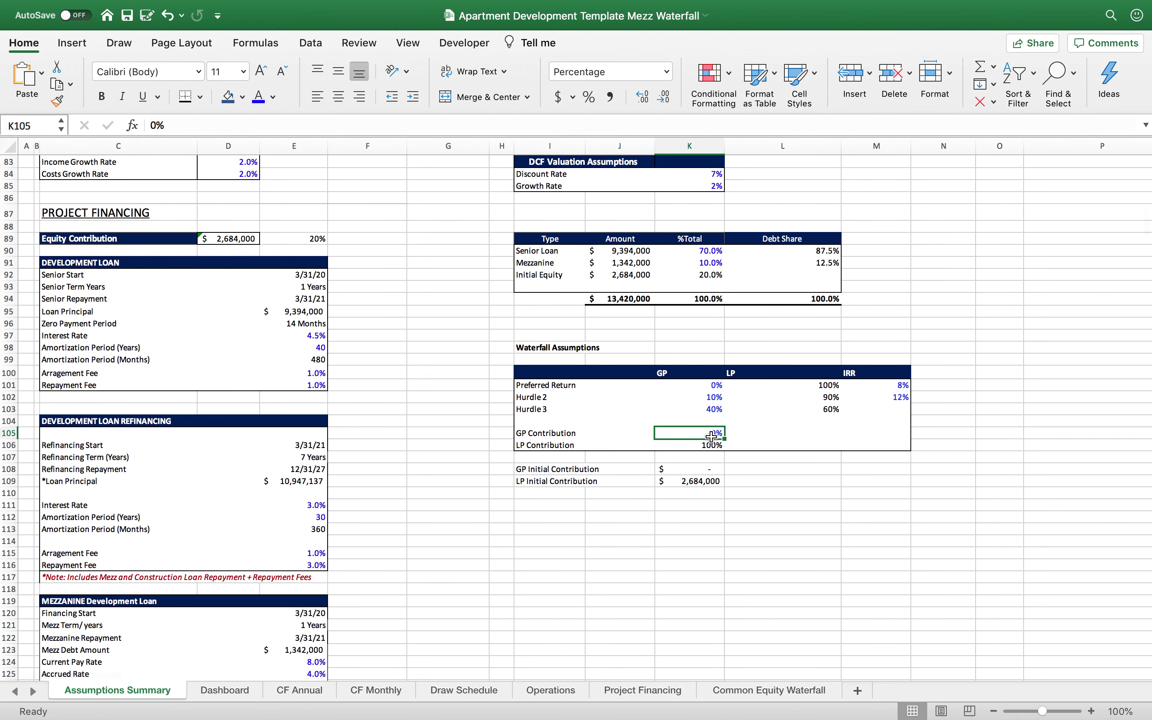
Restore the GP Contribution to 10%, then review the Dashboard's $2,412,629 NPV and 16.8%/21.1%/16.2% IRRs
text(10)
key(Return)
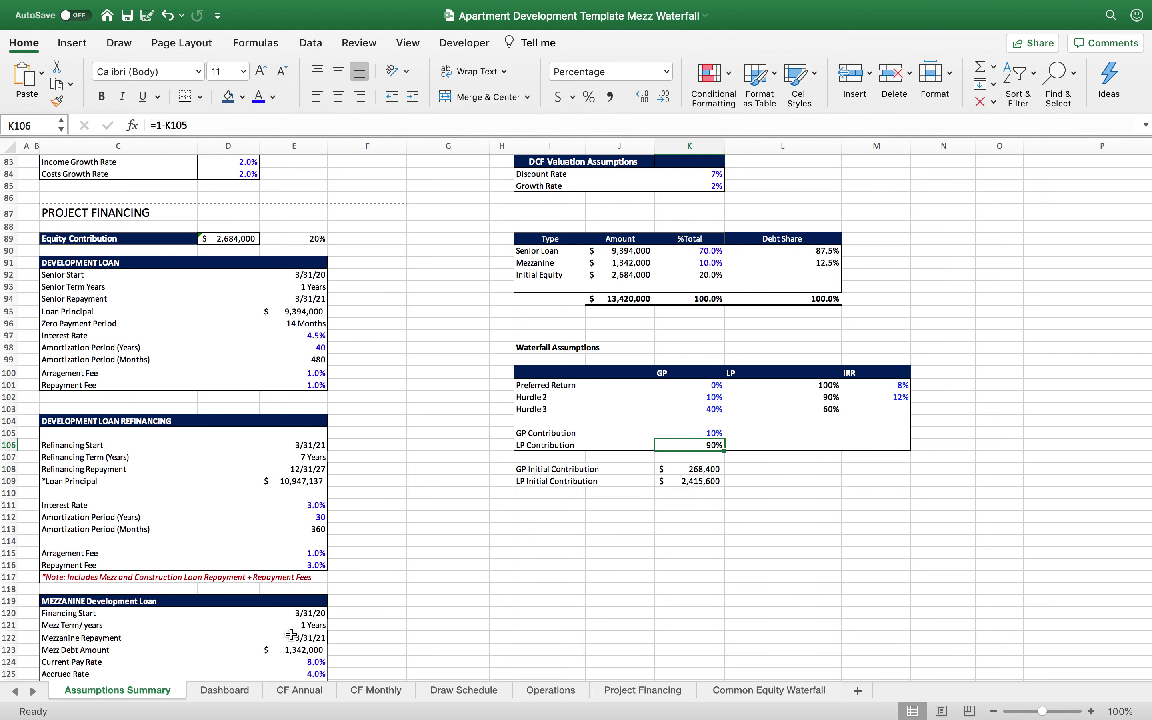
click(225, 690)
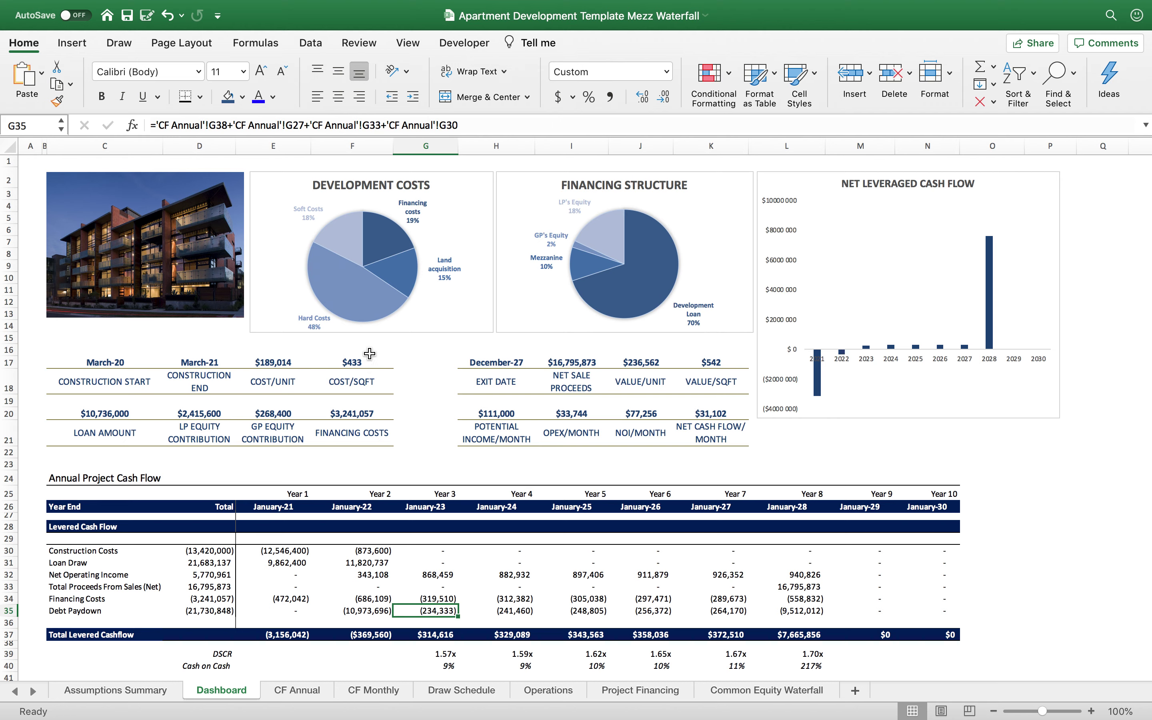
scroll(414, 453, down, 5)
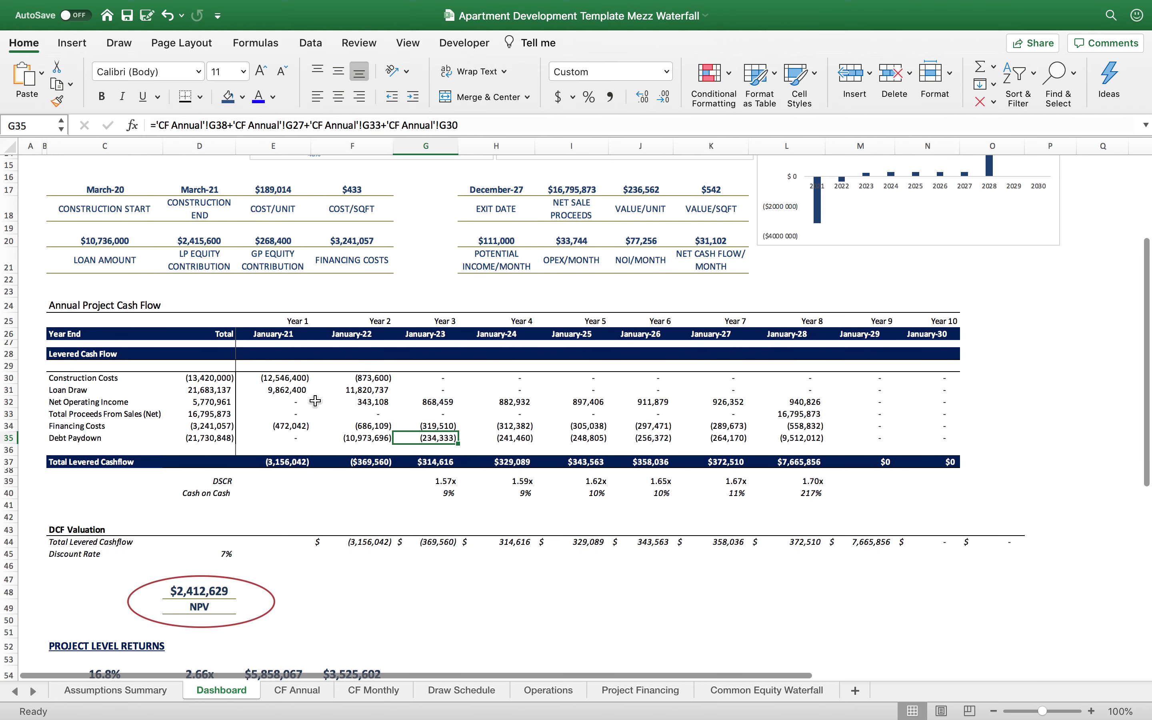
scroll(164, 430, down, 3)
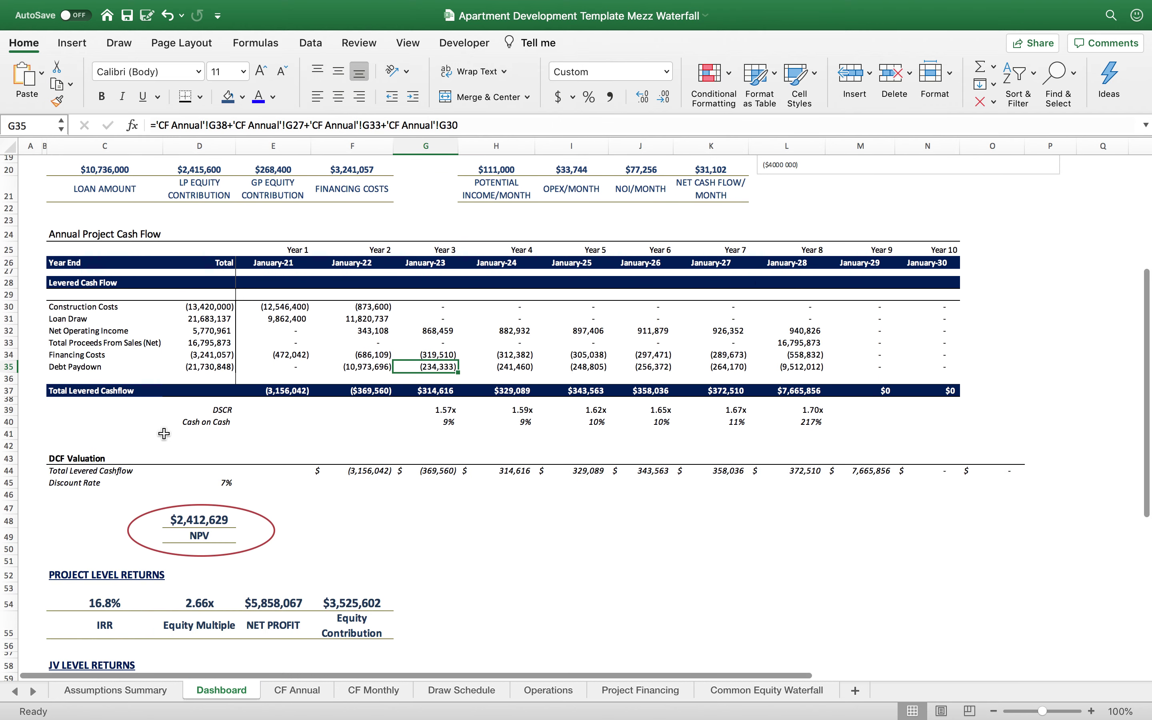
scroll(216, 378, down, 1)
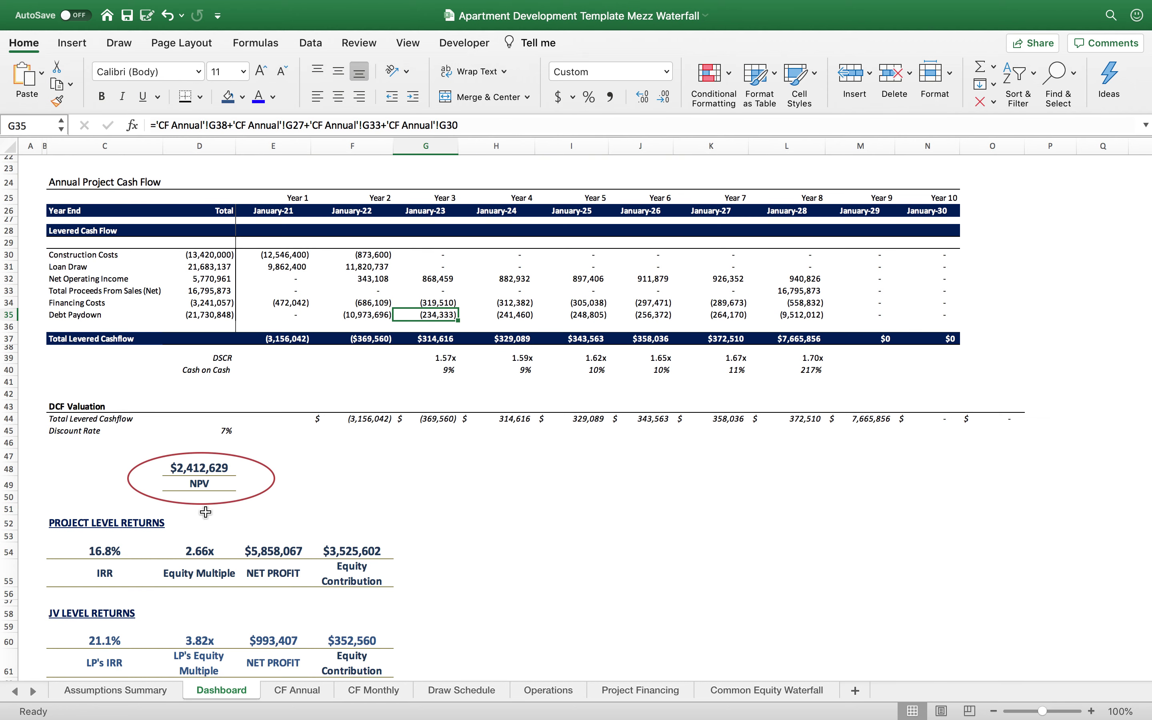
scroll(151, 497, down, 3)
scroll(150, 458, down, 3)
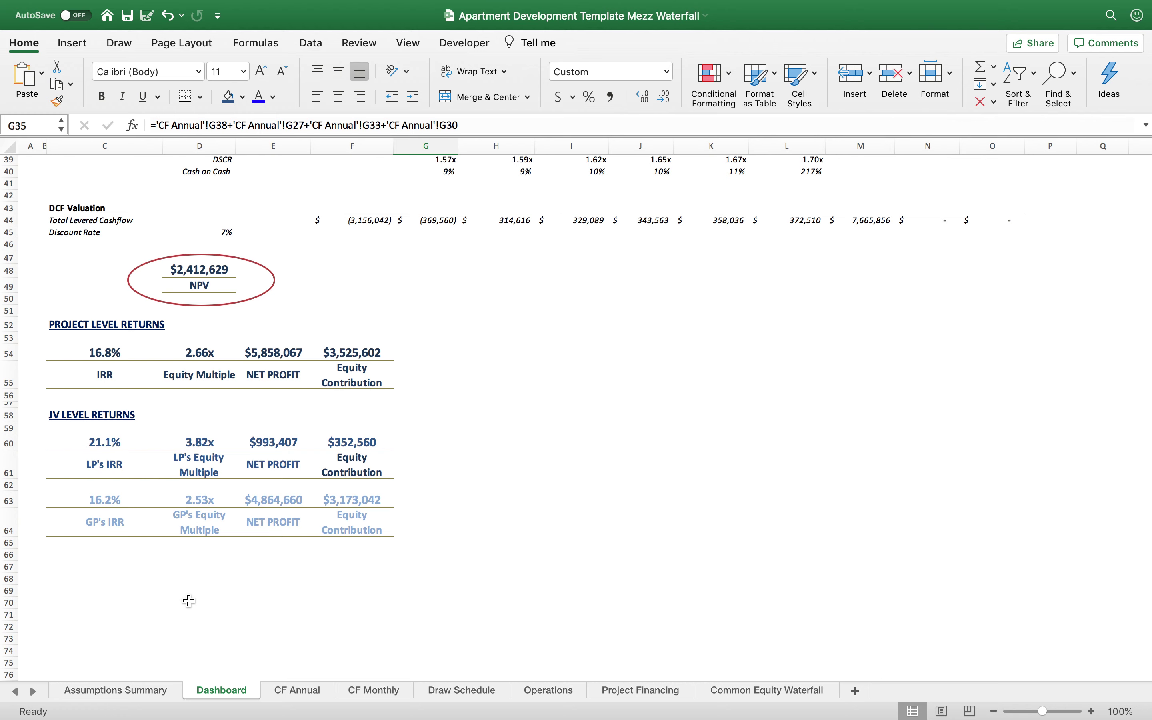
Scroll through the CF Annual sheet, then switch to the month-by-month CF Monthly sheet
click(298, 690)
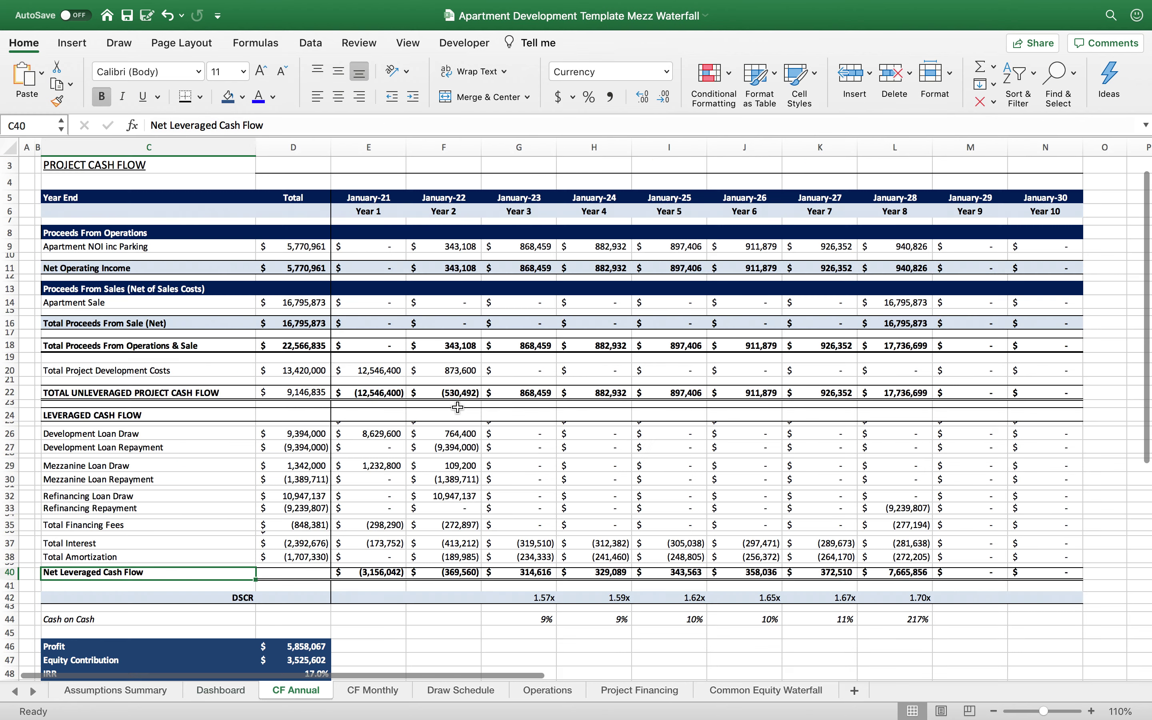
scroll(458, 407, up, 2)
scroll(458, 407, down, 3)
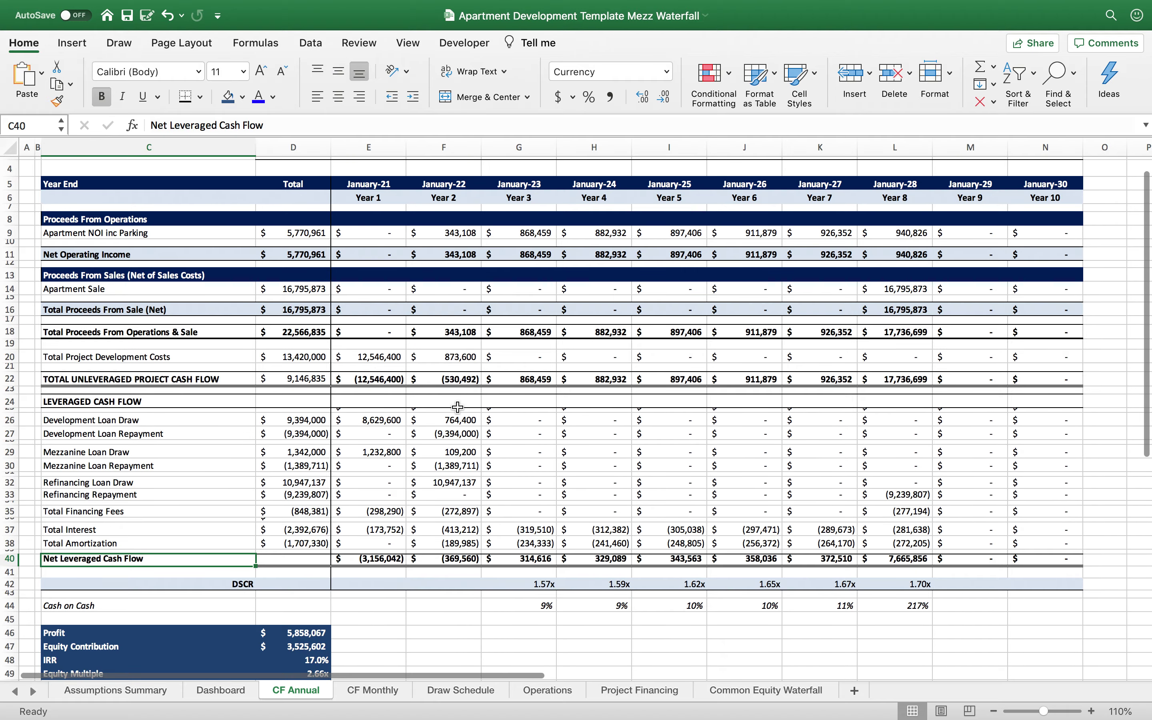
scroll(457, 407, down, 5)
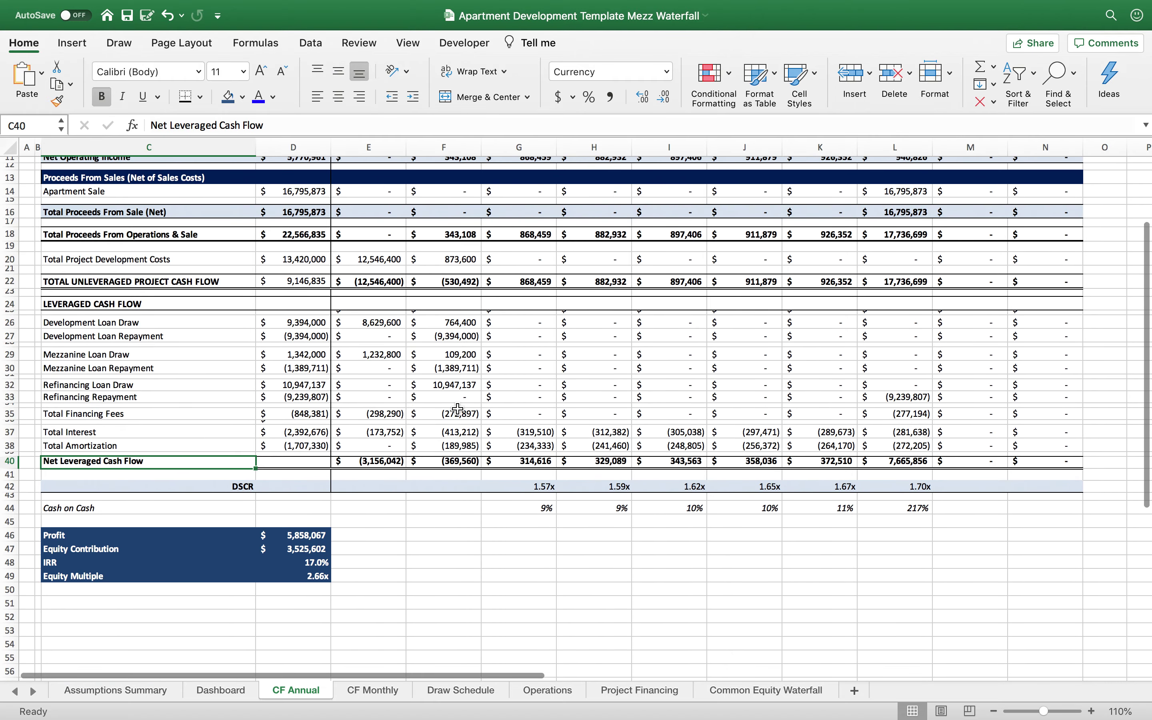
click(380, 690)
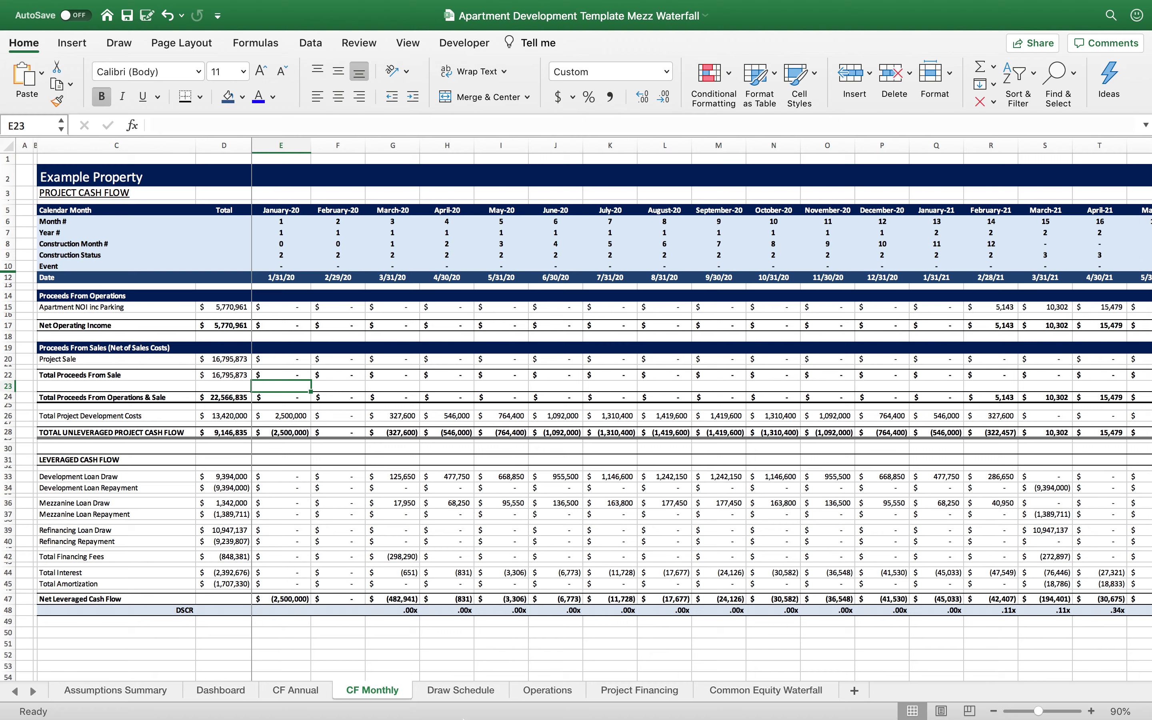
Open the Draw Schedule zoomed out and inspect the LP equity contribution formula in F34
click(466, 692)
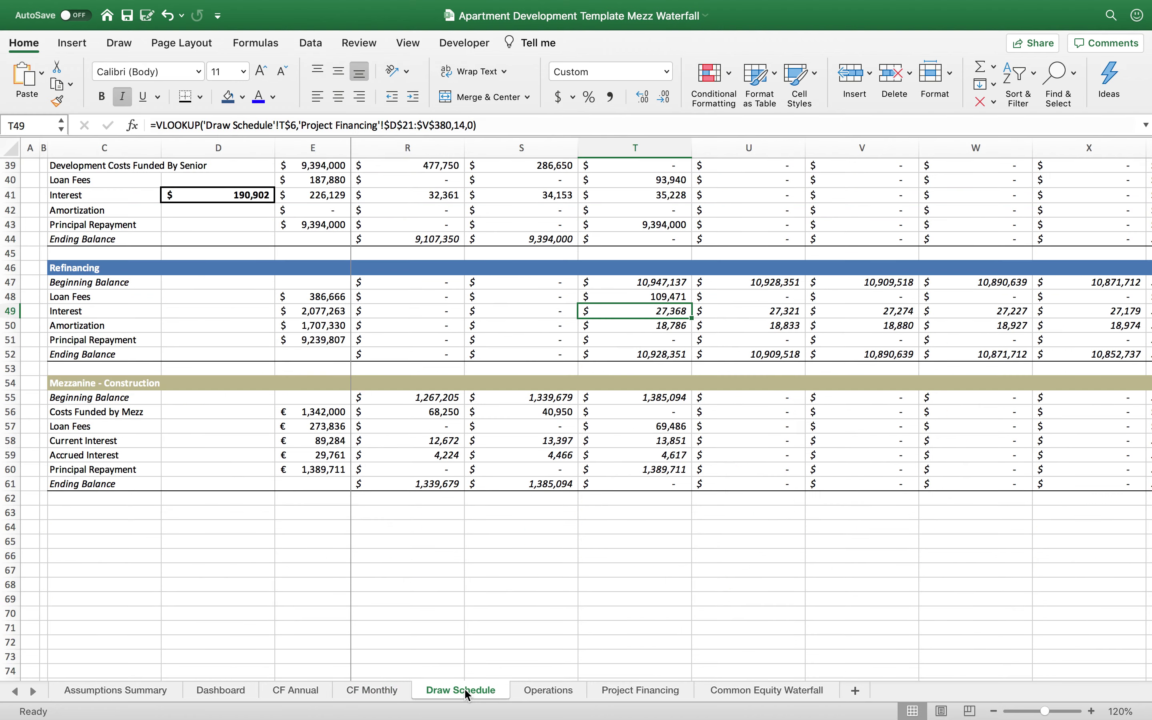
scroll(805, 622, up, 15)
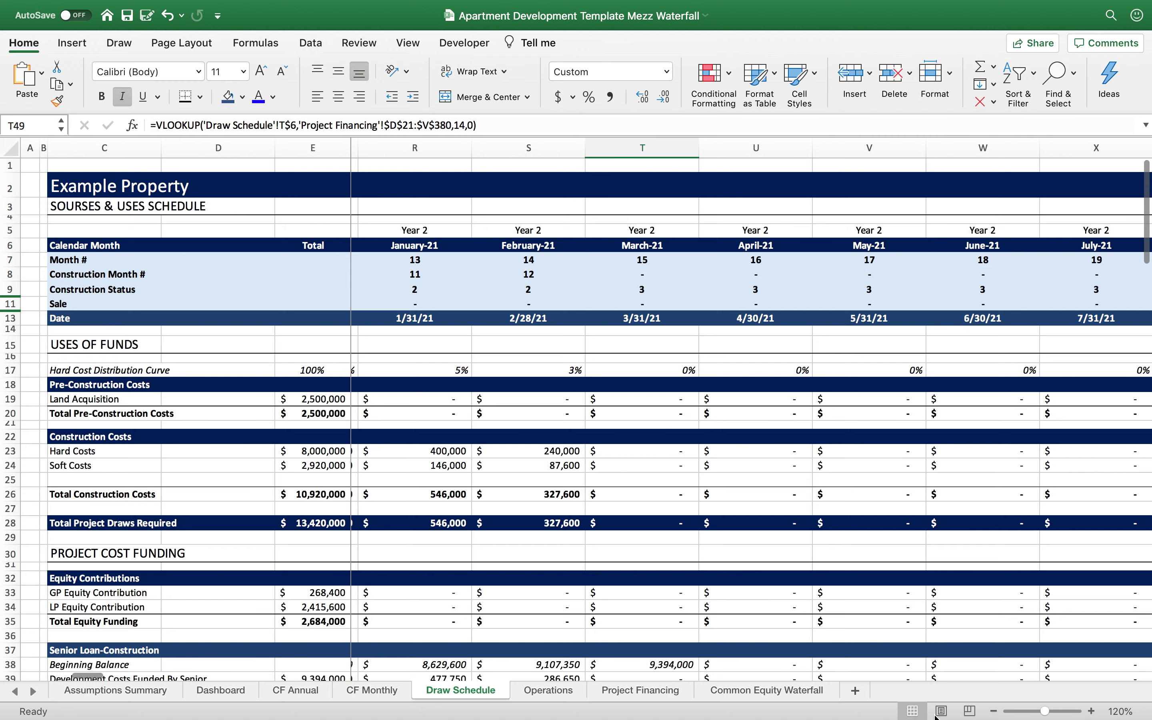
click(995, 711)
click(994, 711)
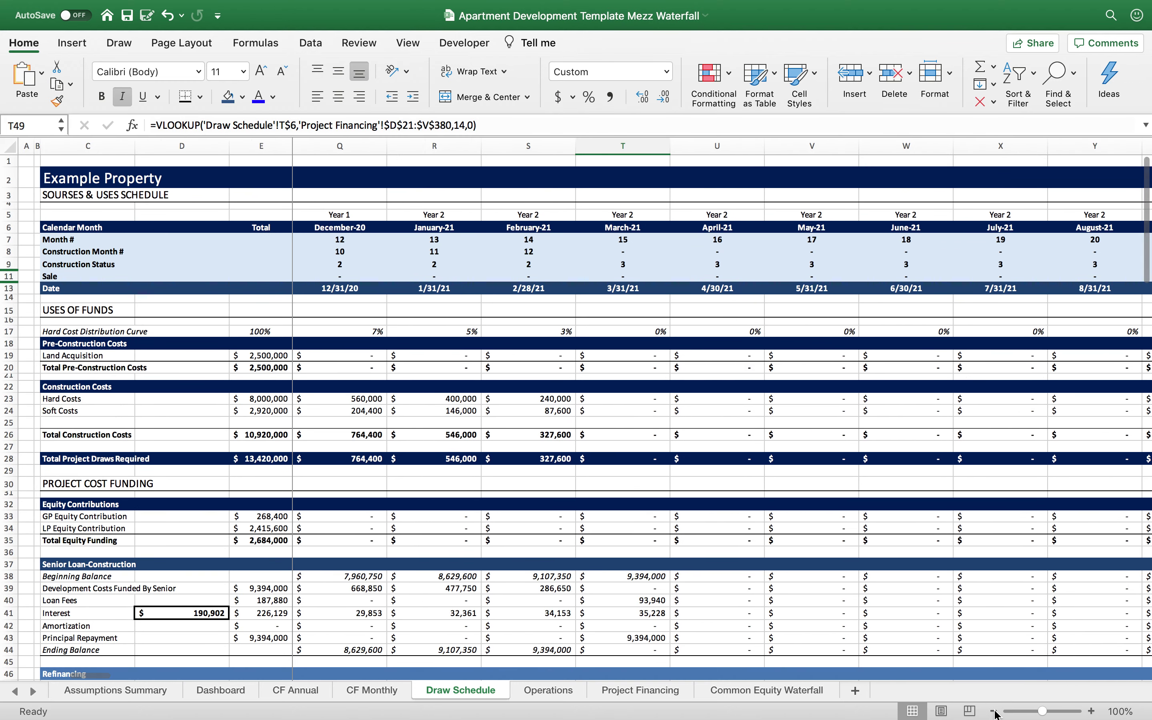
click(994, 711)
scroll(879, 556, left, 10)
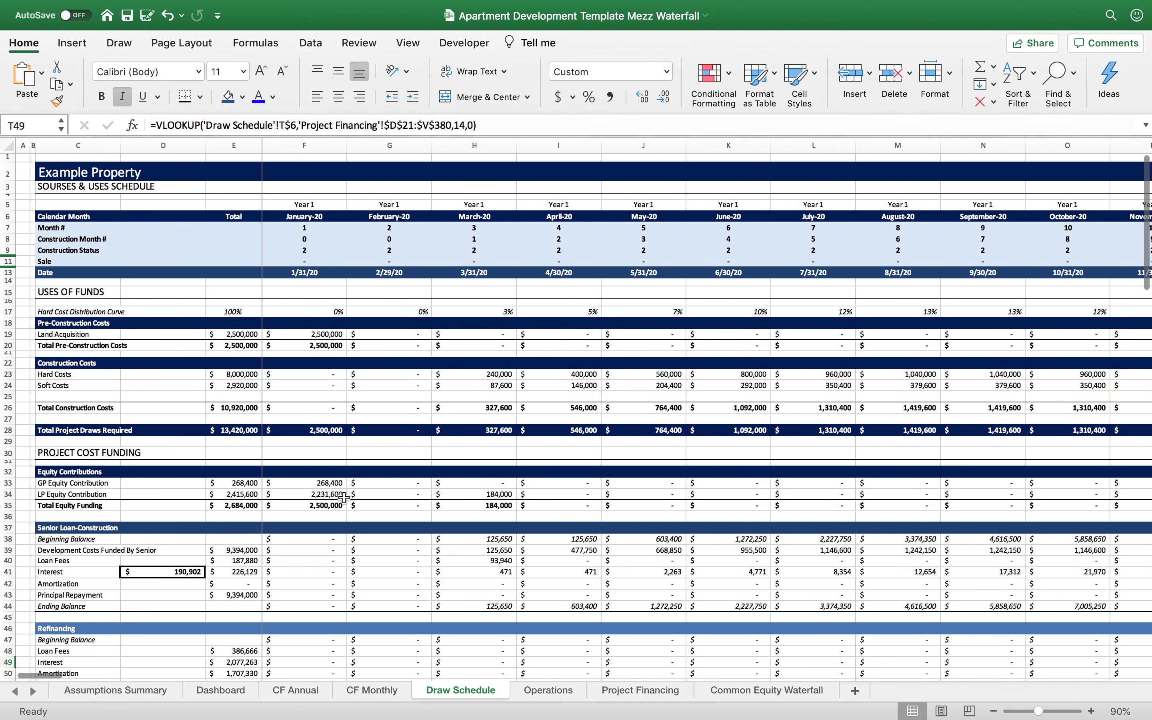
click(339, 494)
Scroll down through the loan funding sections and check the refinancing amortization total in E50
scroll(358, 485, down, 2)
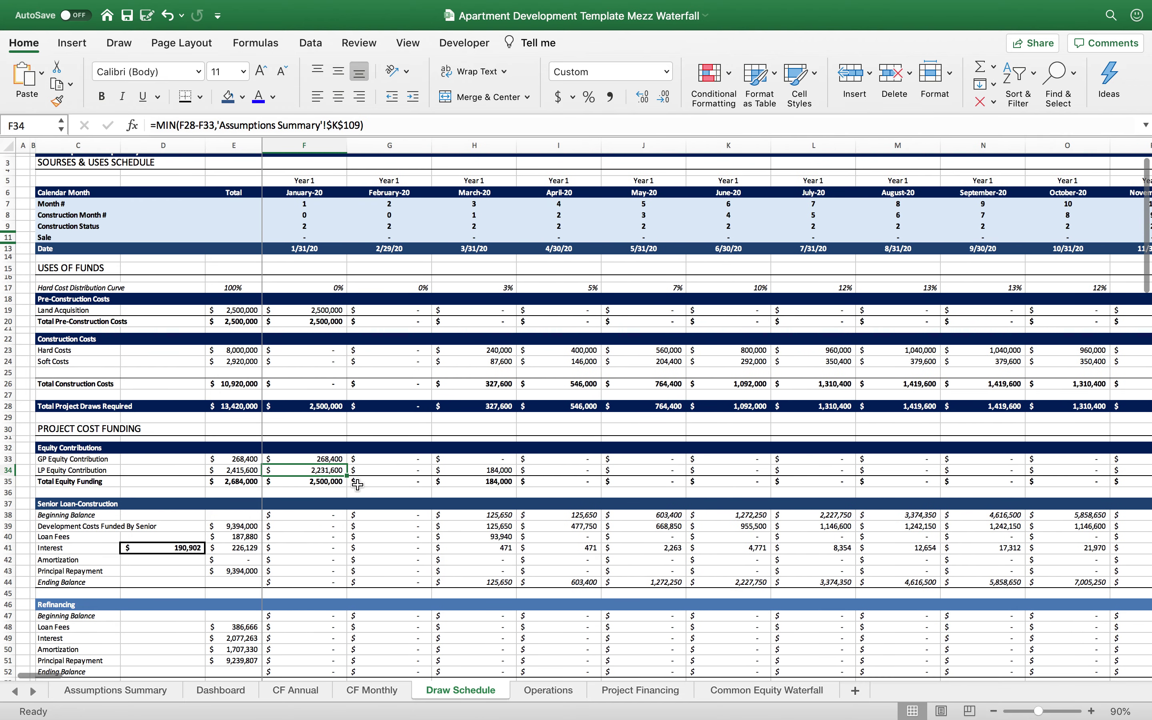
scroll(357, 485, down, 4)
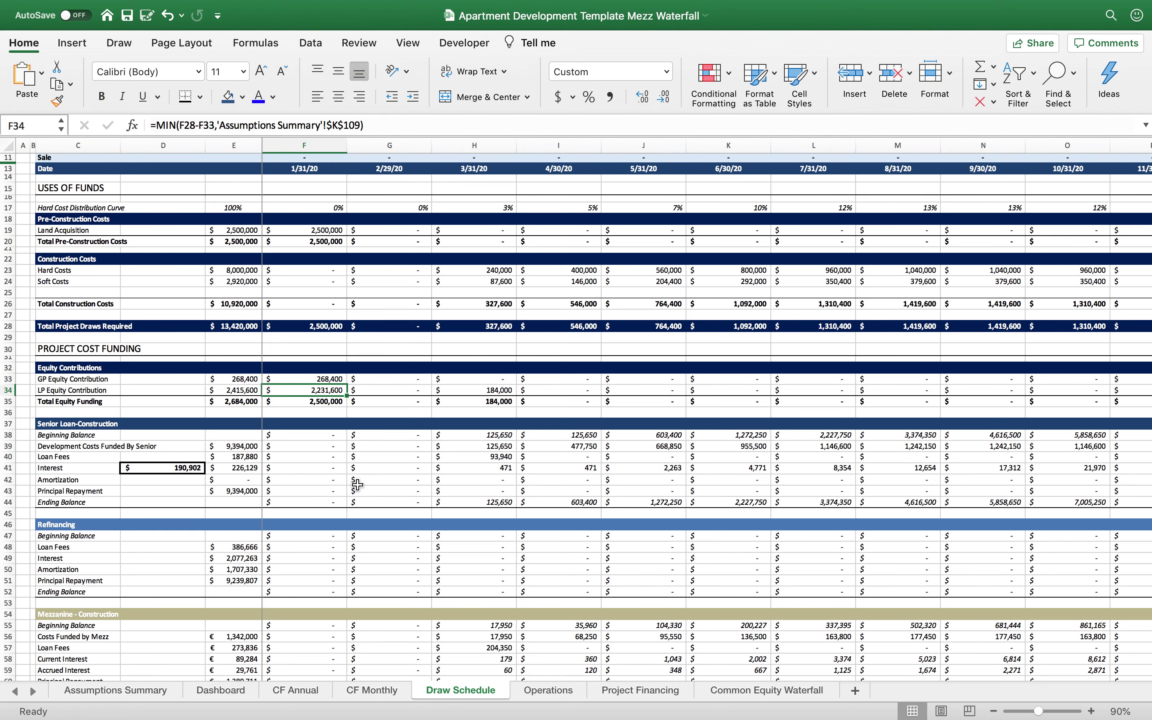
scroll(357, 484, down, 3)
scroll(265, 360, down, 1)
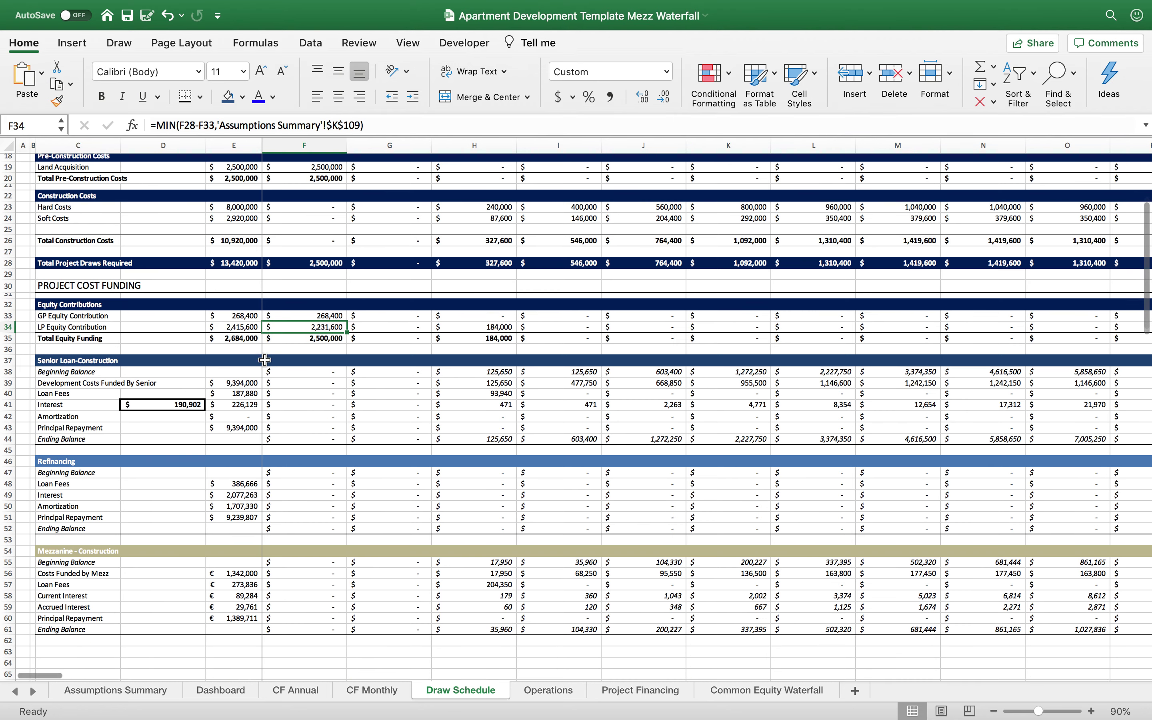
scroll(266, 360, down, 1)
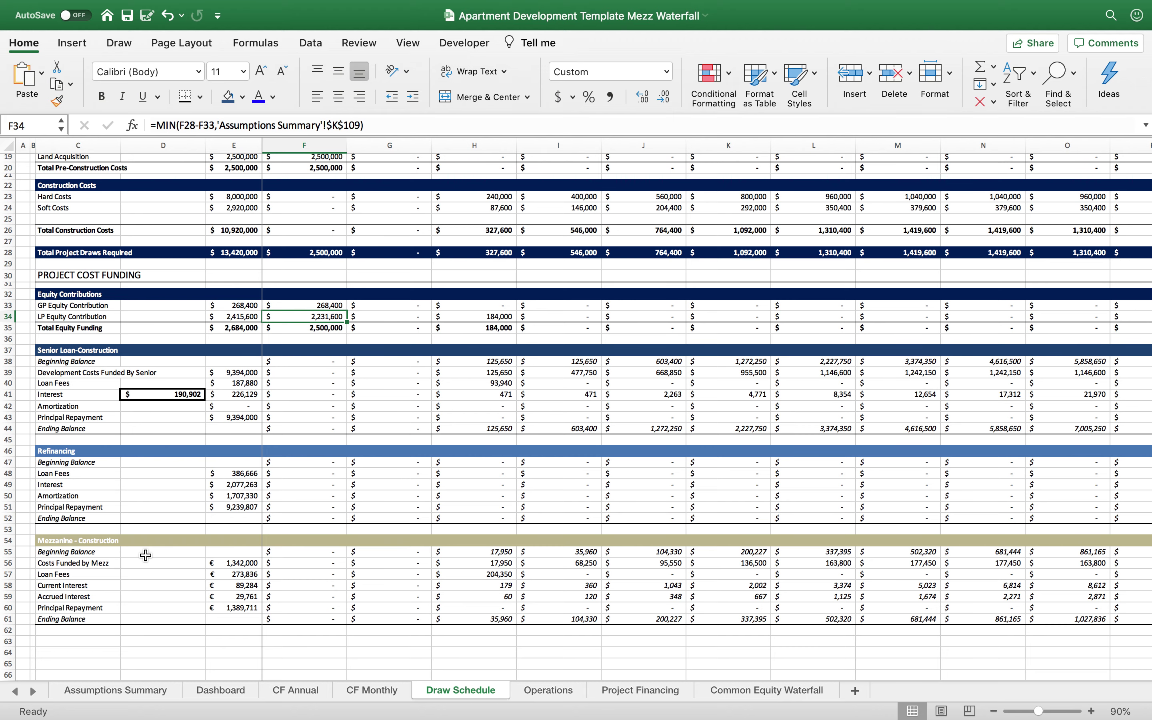
click(220, 493)
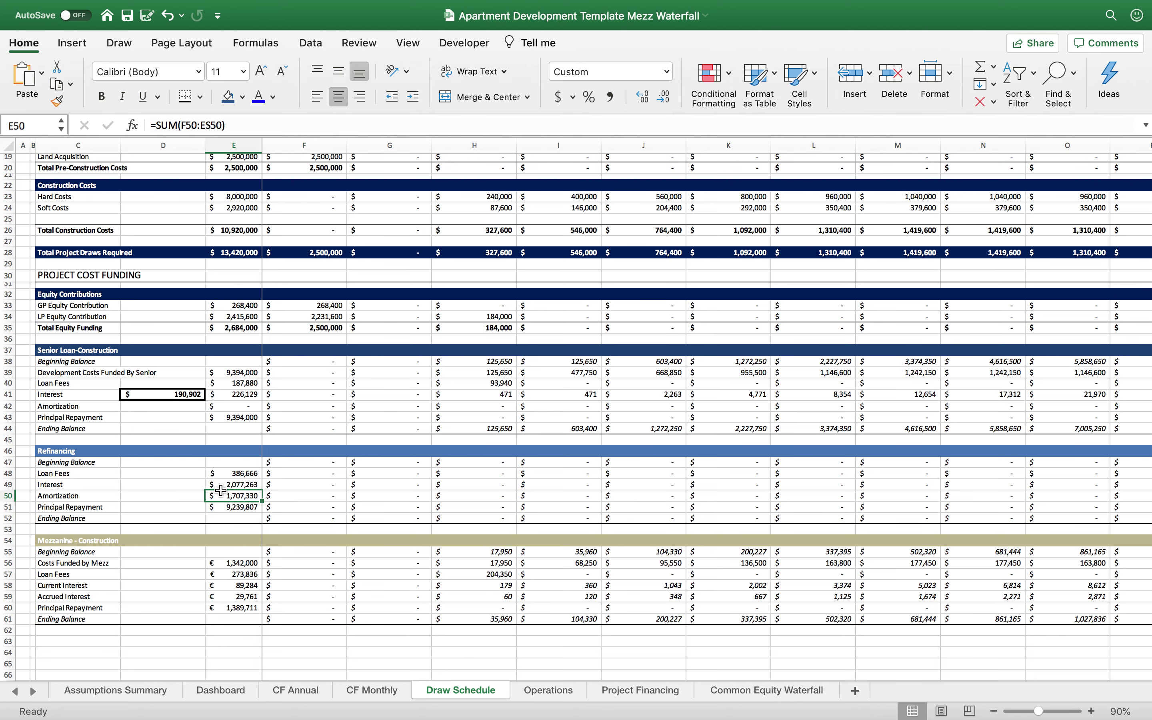
scroll(221, 490, down, 4)
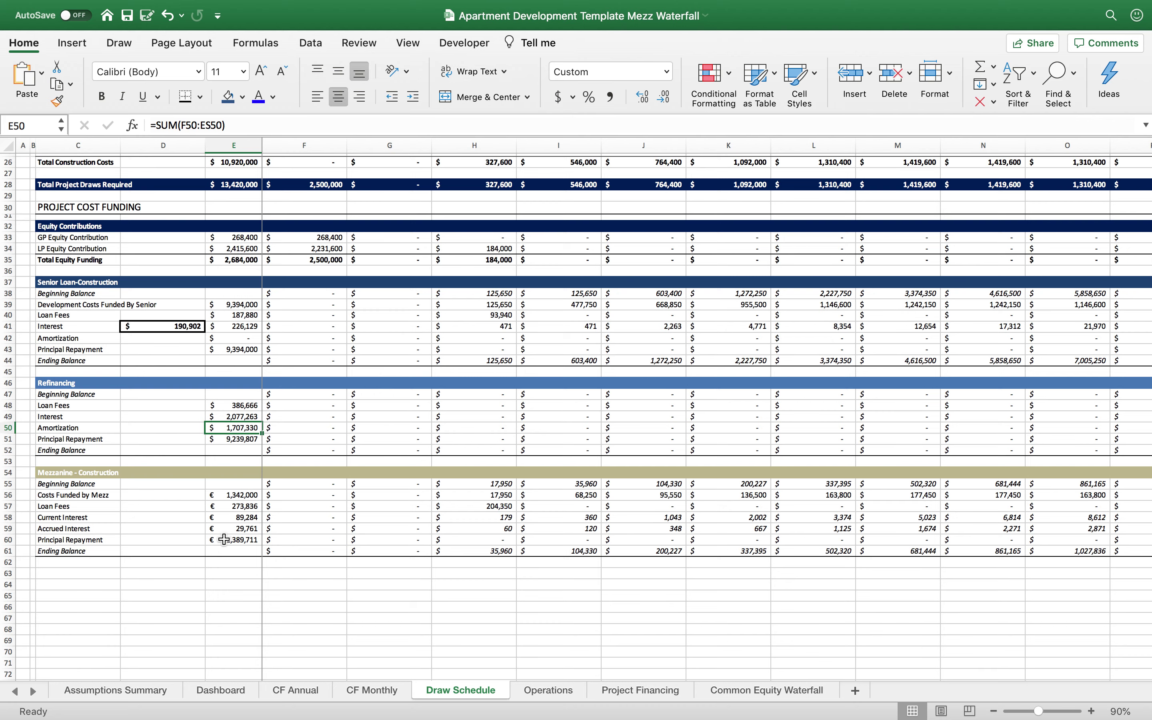
Open the Operations sheet, zoom out to view the whole model, then zoom back in
click(552, 692)
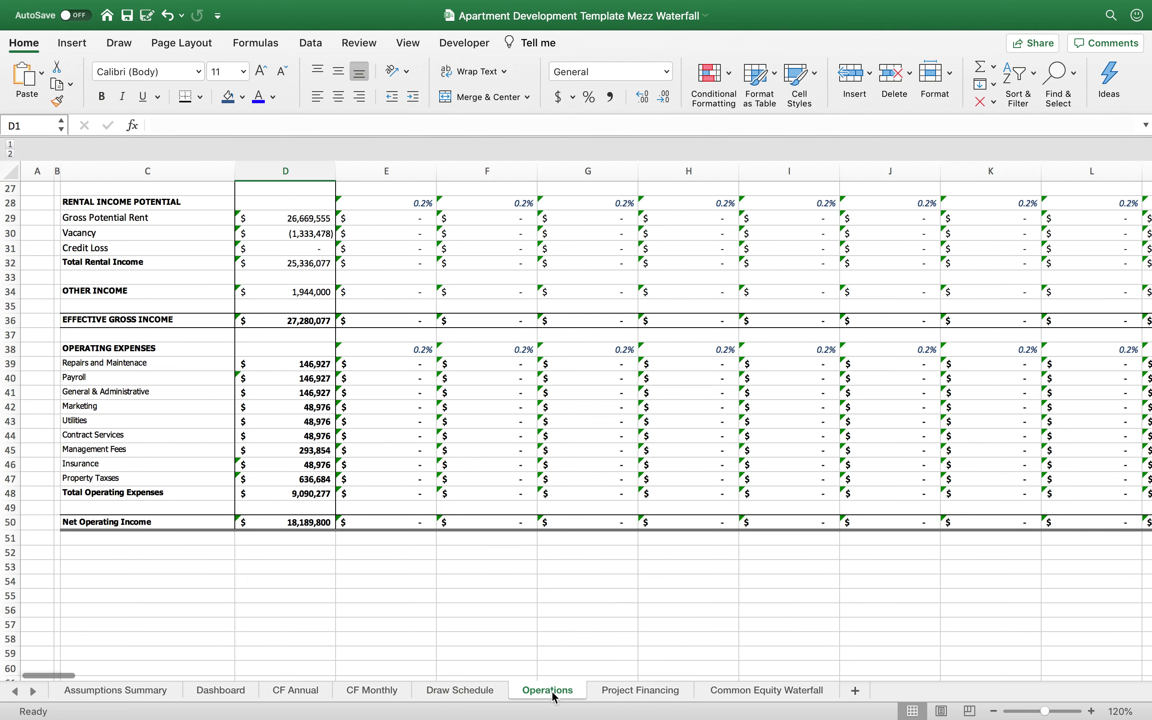
scroll(547, 565, up, 10)
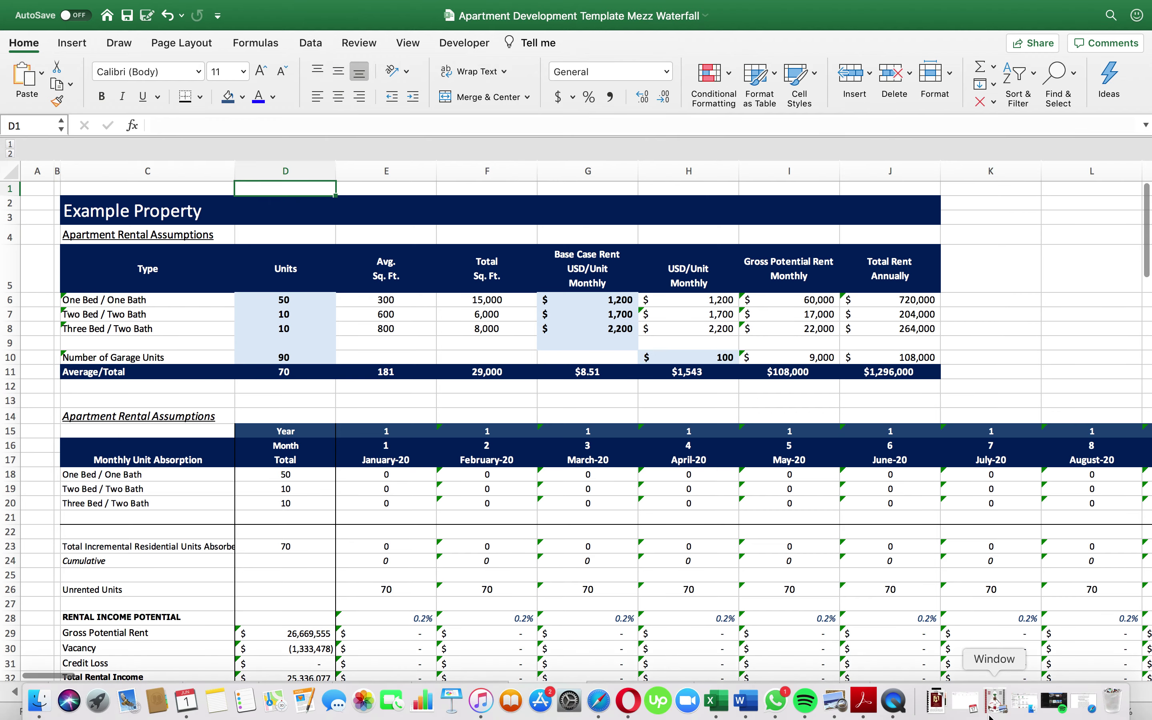
click(997, 711)
click(997, 711)
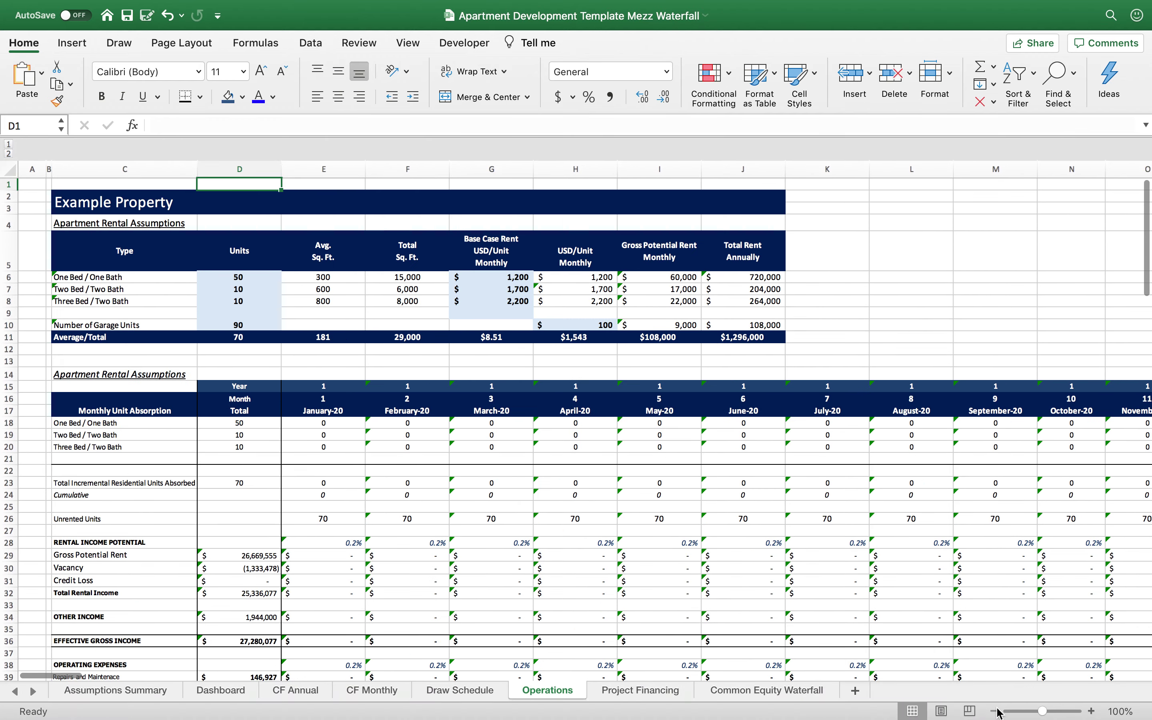
click(995, 711)
click(995, 711)
click(995, 711)
click(995, 711)
click(996, 711)
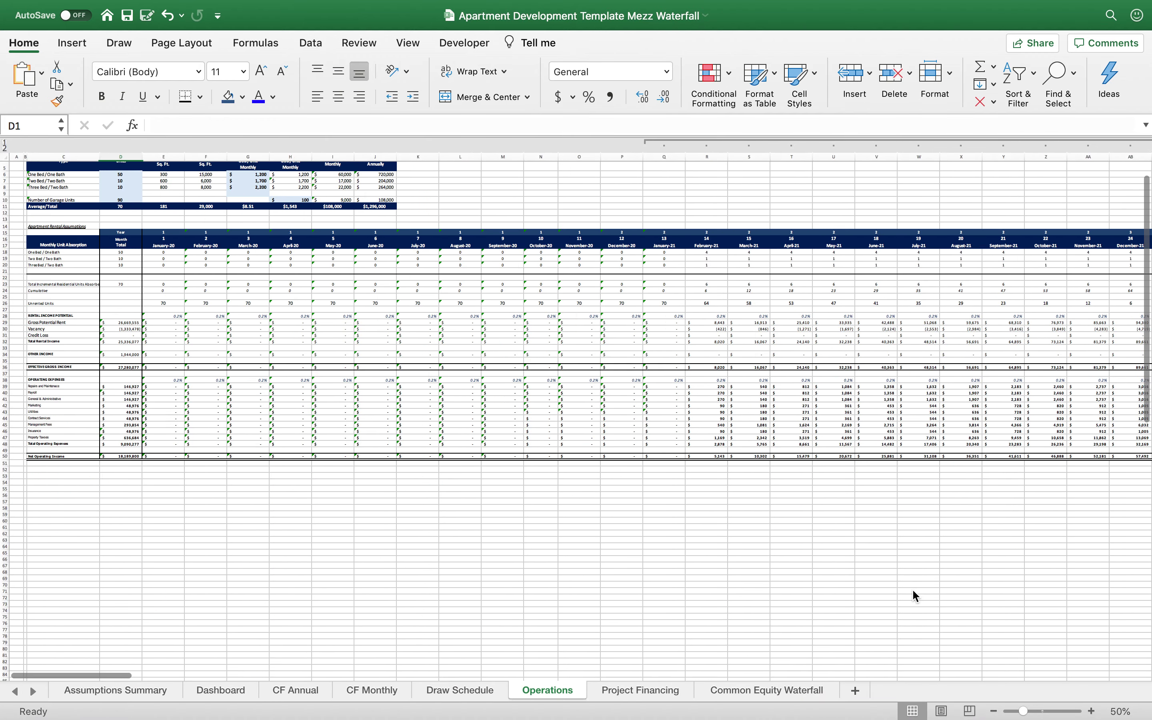
scroll(912, 589, up, 2)
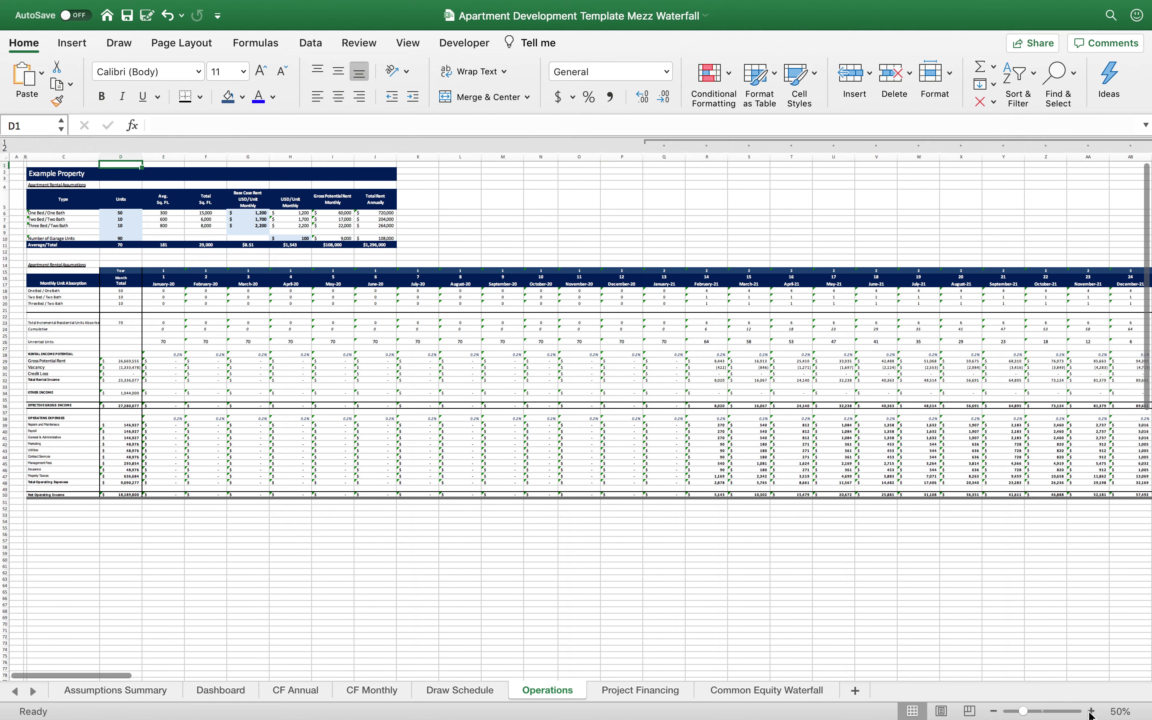
click(1092, 711)
click(1092, 711)
click(1092, 711)
click(1091, 711)
Point out the Net Operating Income row, then move to the Project Financing sheet
scroll(997, 631, down, 2)
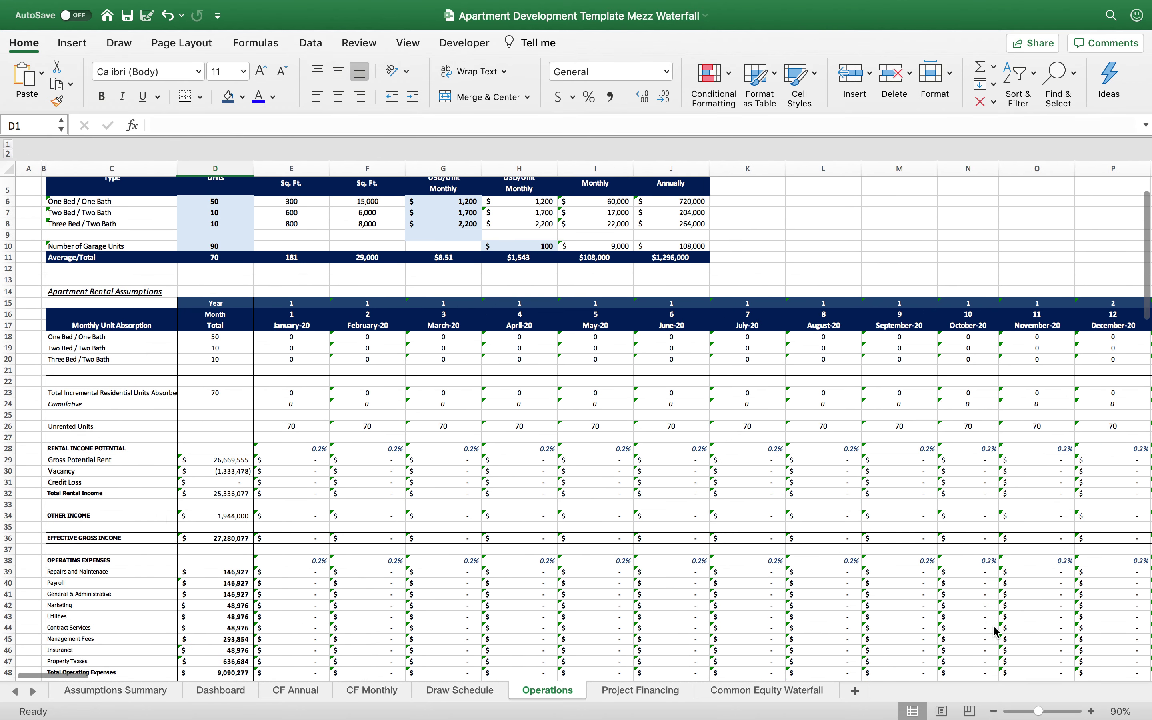
scroll(996, 631, down, 5)
click(103, 558)
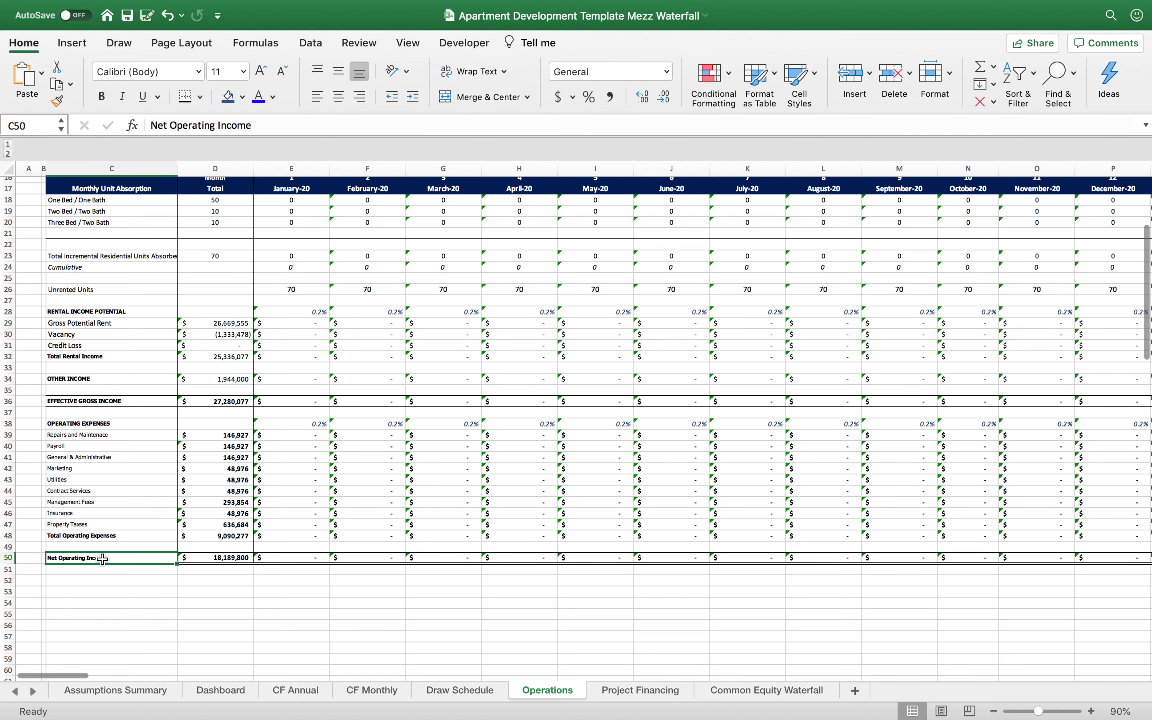
click(639, 693)
Scroll across the refinancing and mezzanine loan tables, then open the Common Equity Waterfall sheet
scroll(566, 455, left, 10)
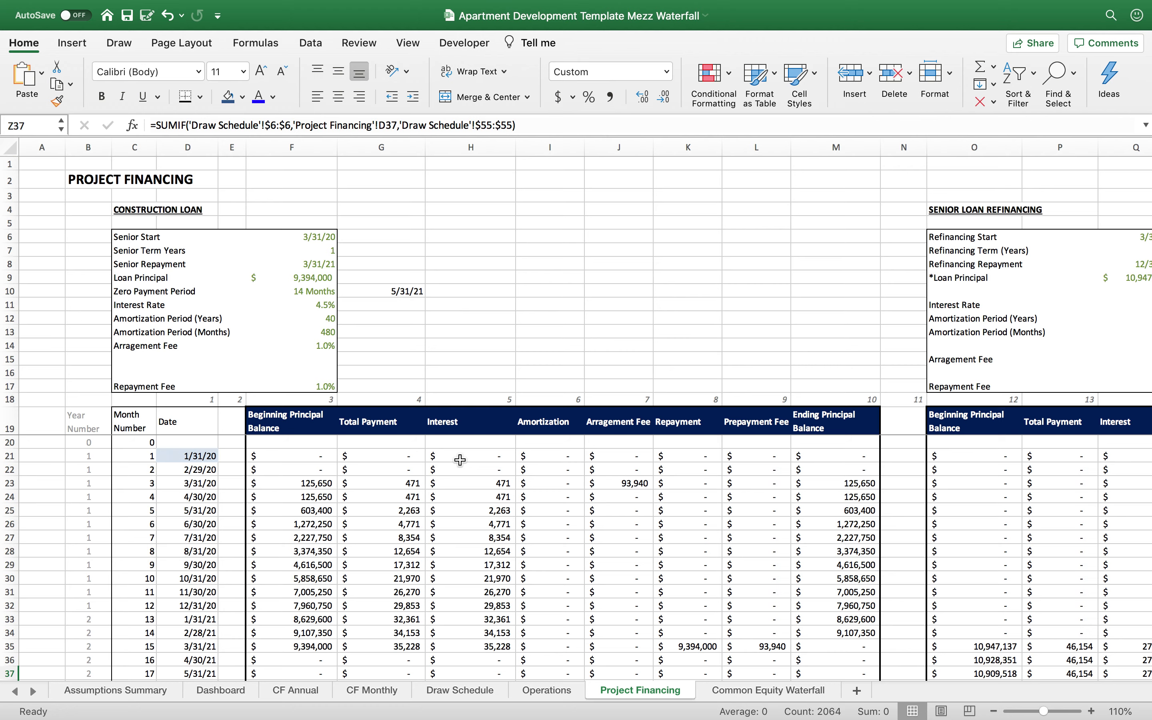
scroll(461, 460, right, 10)
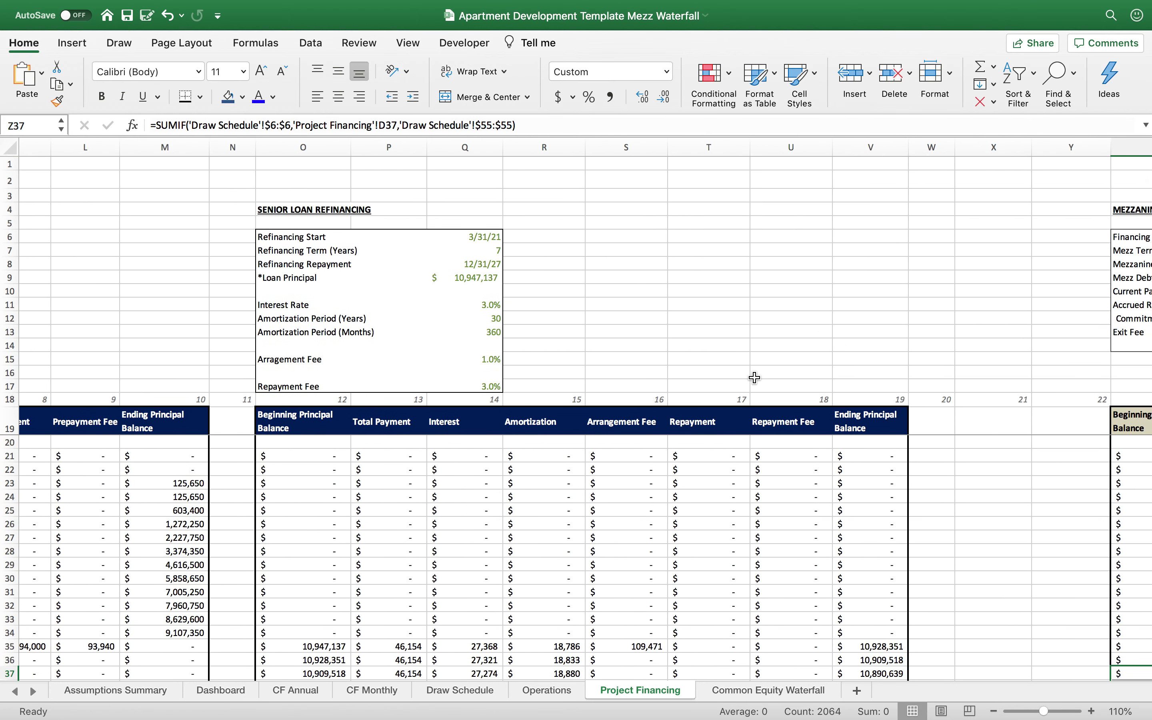
scroll(756, 378, right, 10)
scroll(756, 377, right, 6)
scroll(720, 517, down, 1)
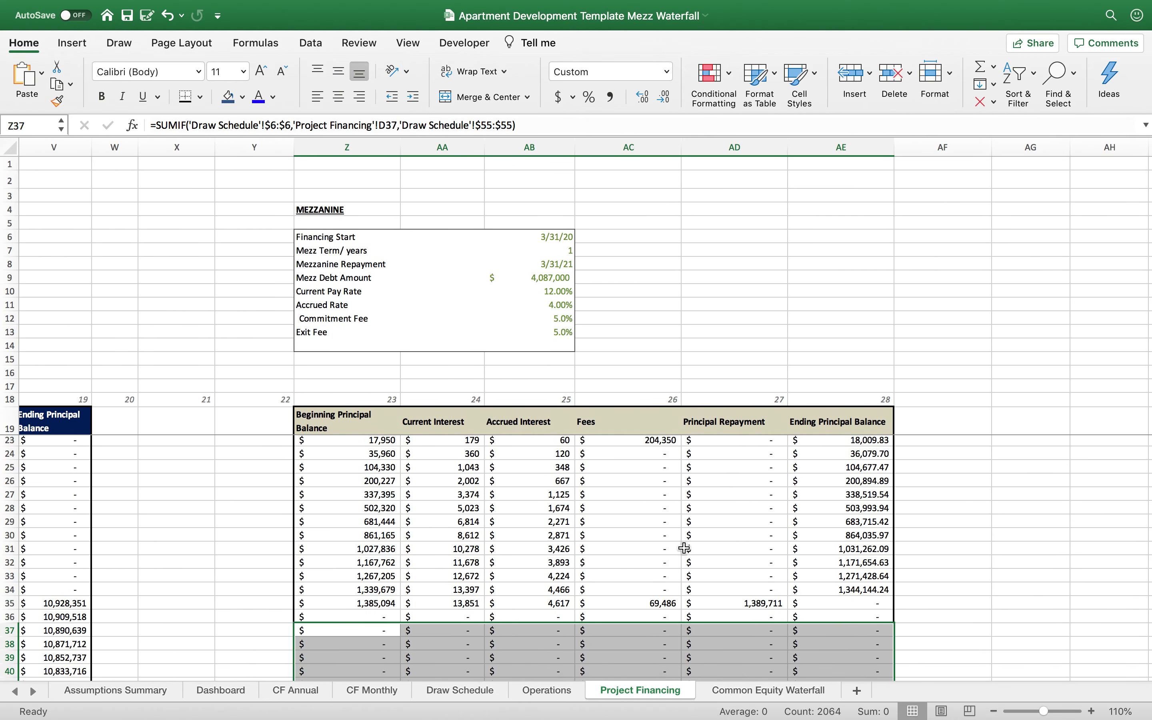
click(779, 695)
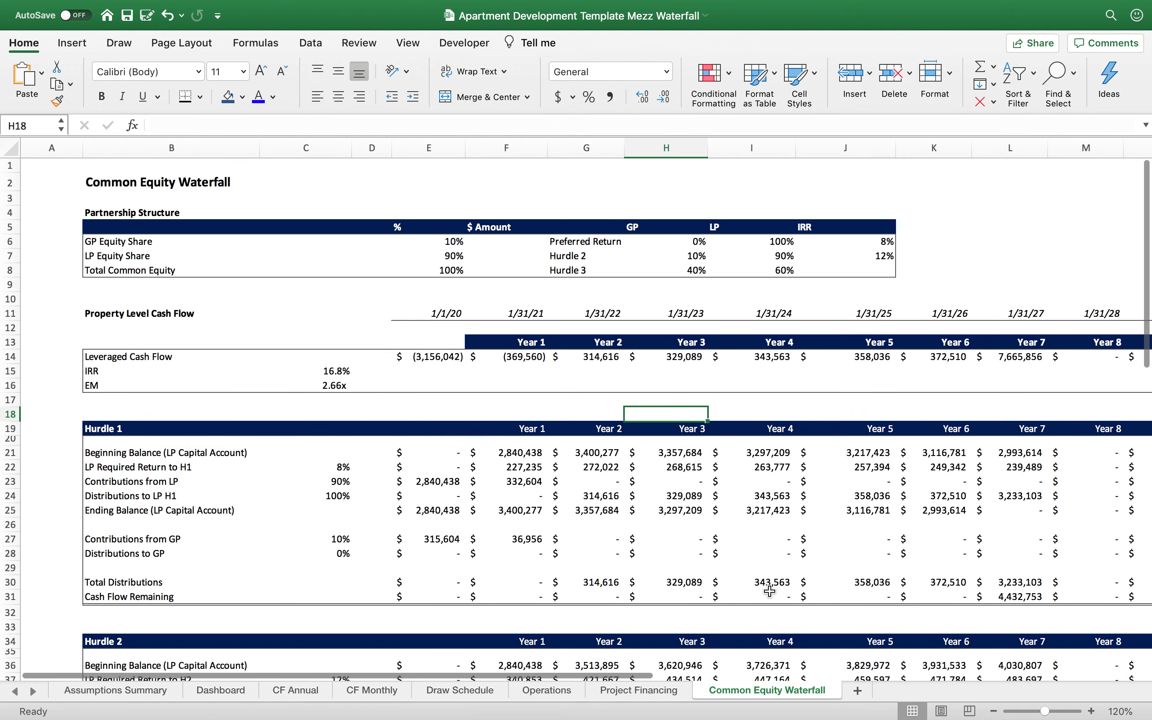
scroll(769, 591, down, 8)
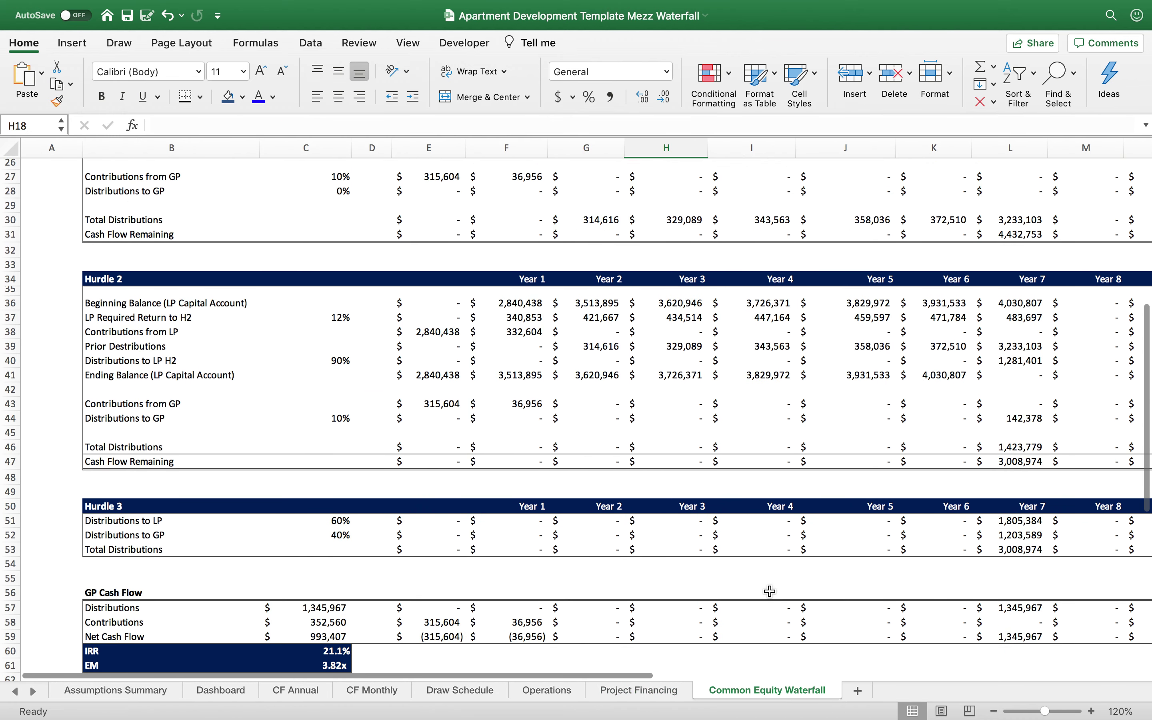
scroll(771, 591, down, 4)
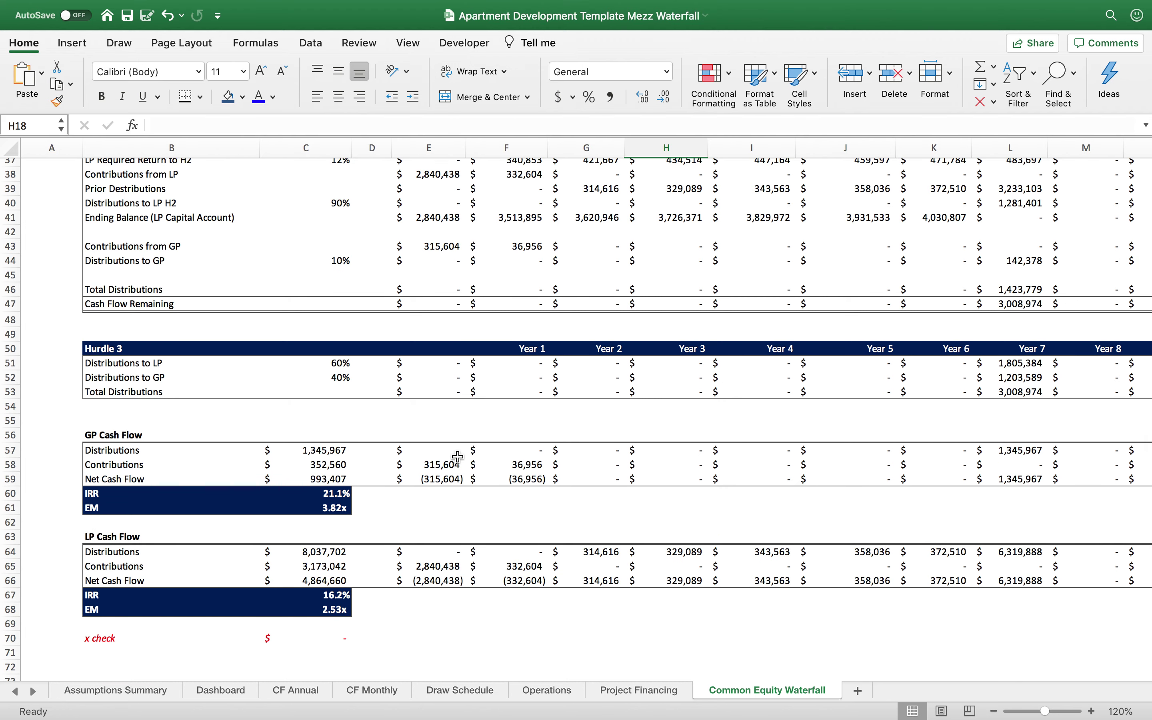
scroll(252, 502, down, 1)
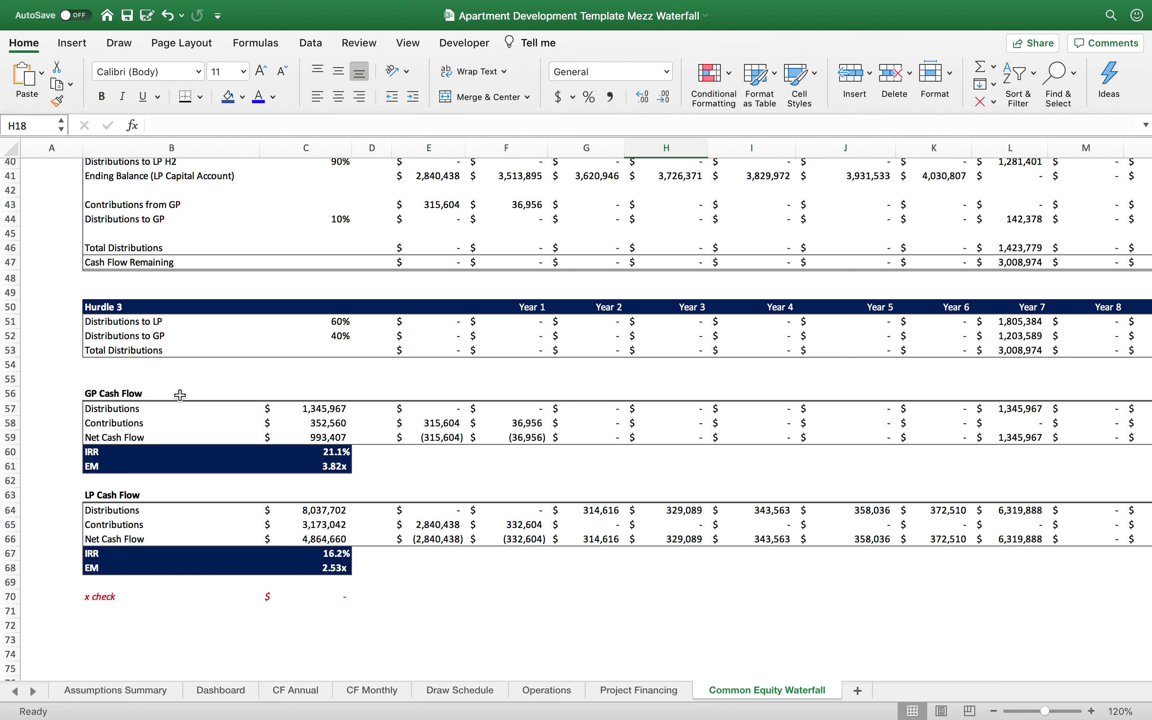
click(335, 466)
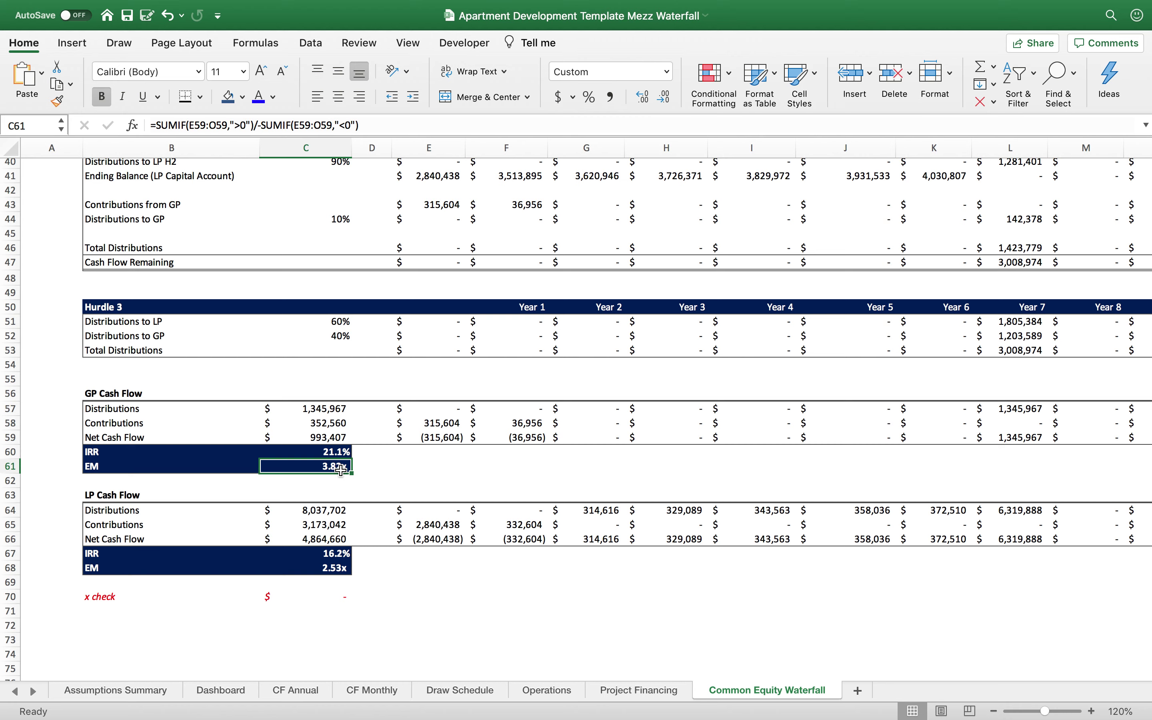
mouse_move(762, 5)
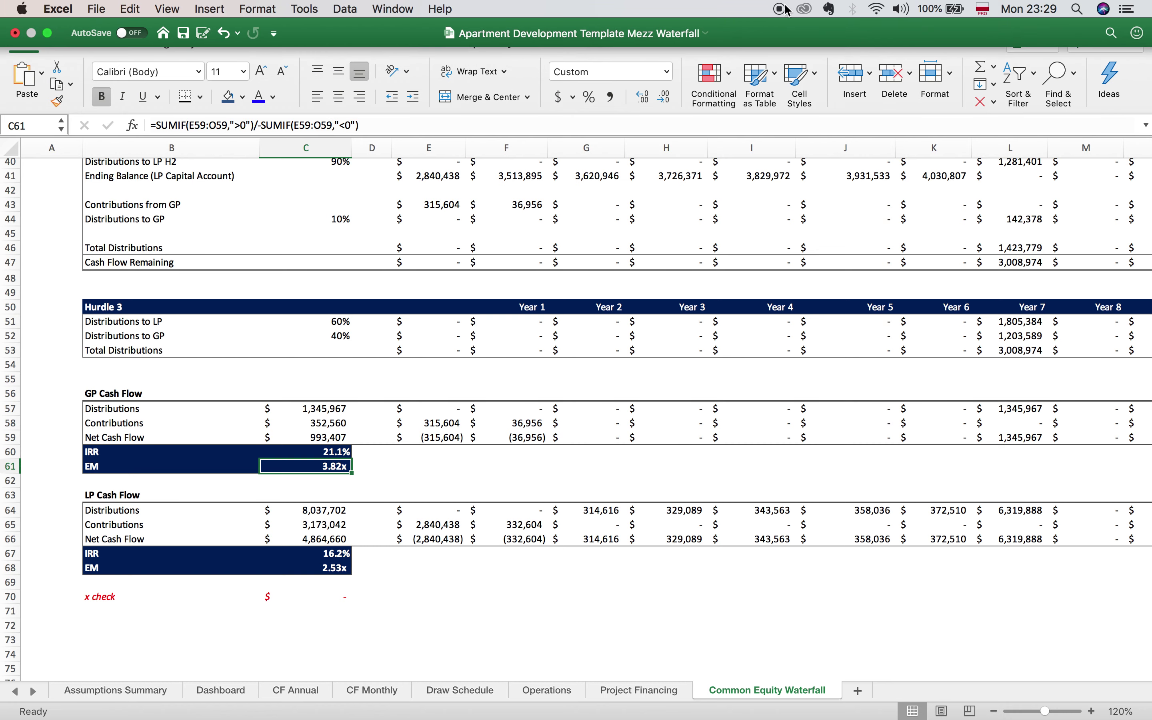